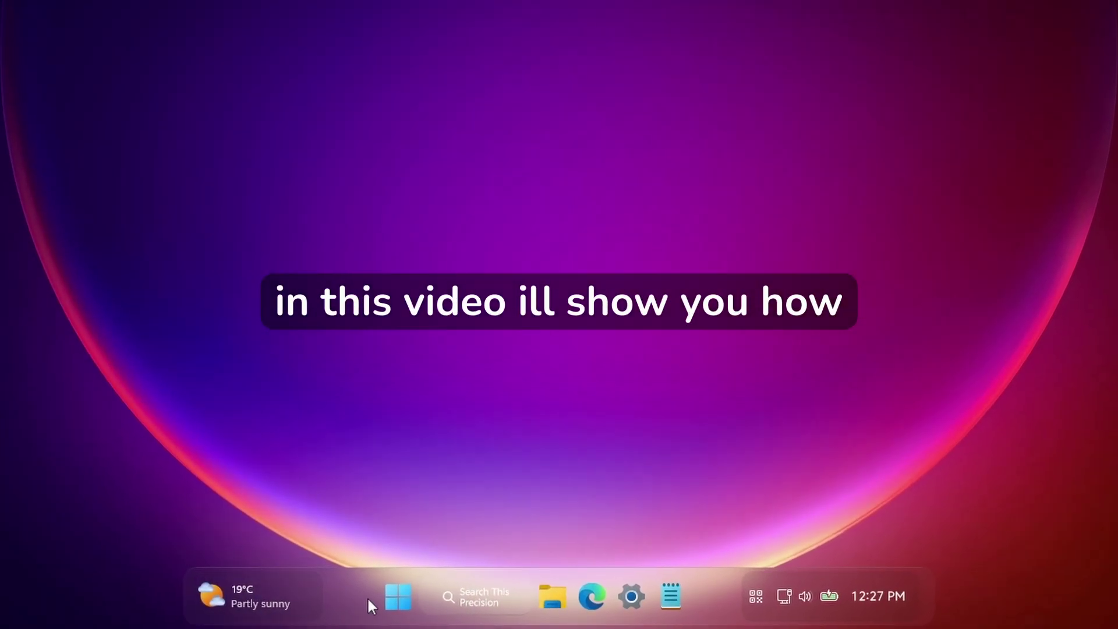
Preview the current styling of the search panel and the hidden tray icons.
left_click(486, 591)
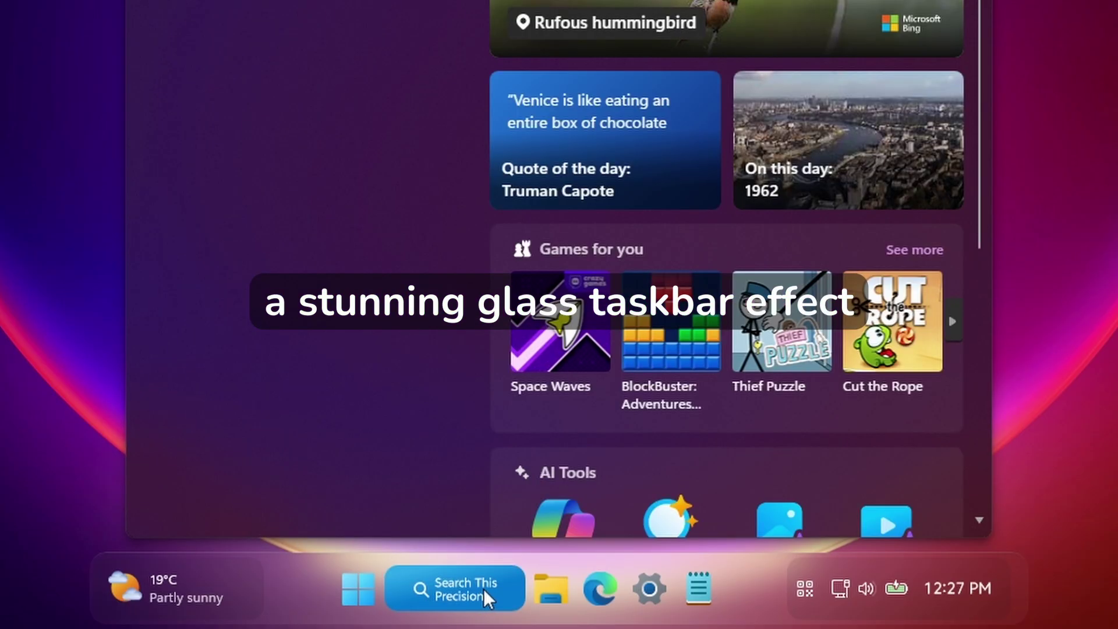
left_click(494, 591)
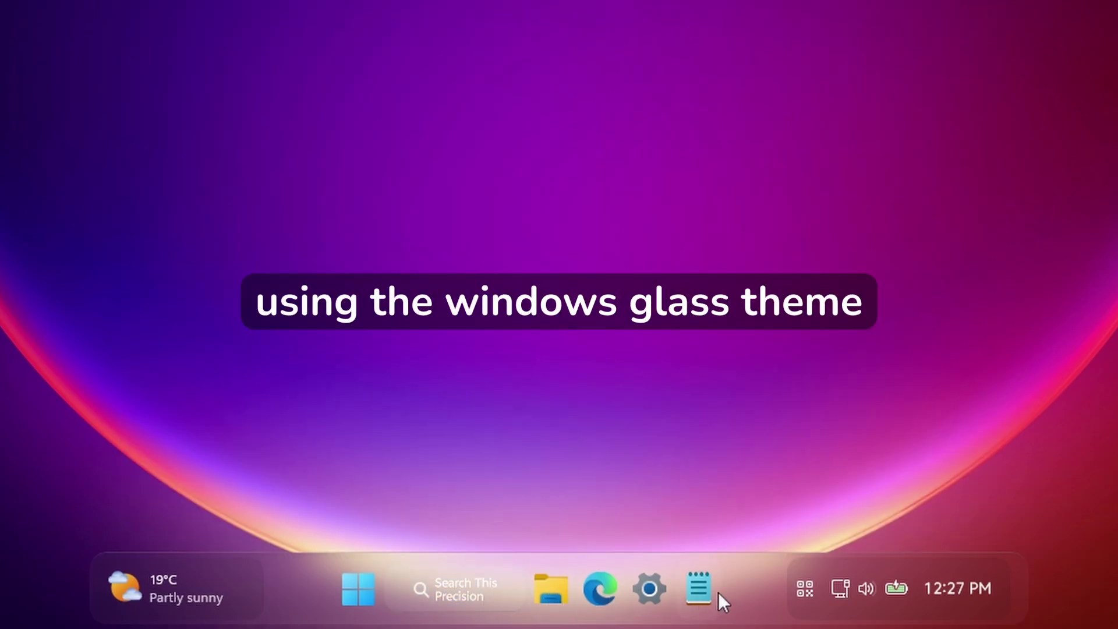
left_click(804, 591)
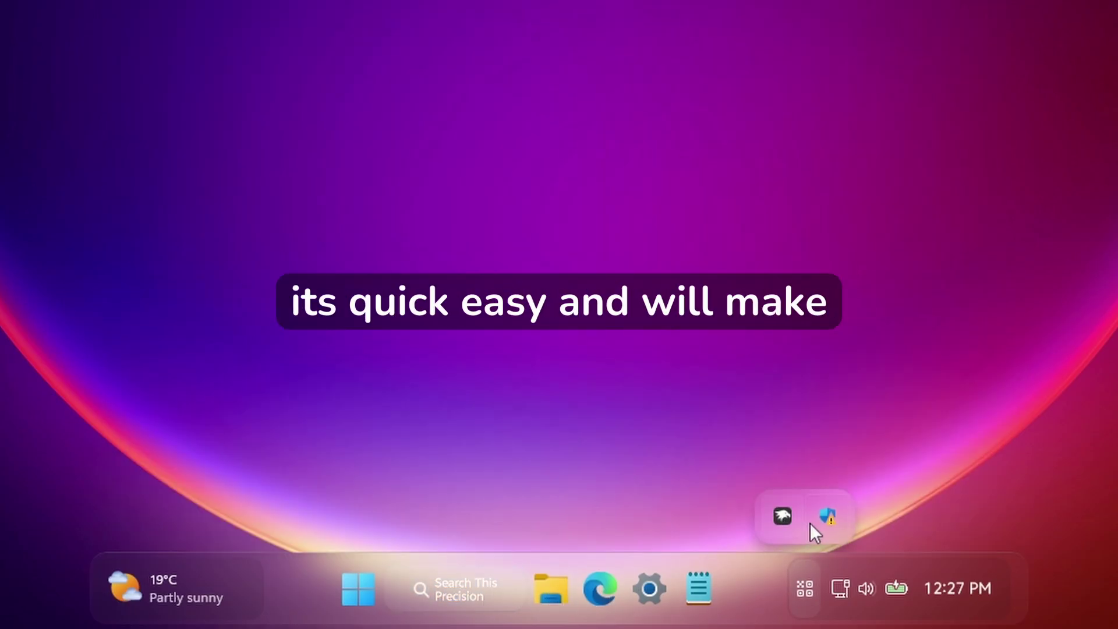
left_click(804, 586)
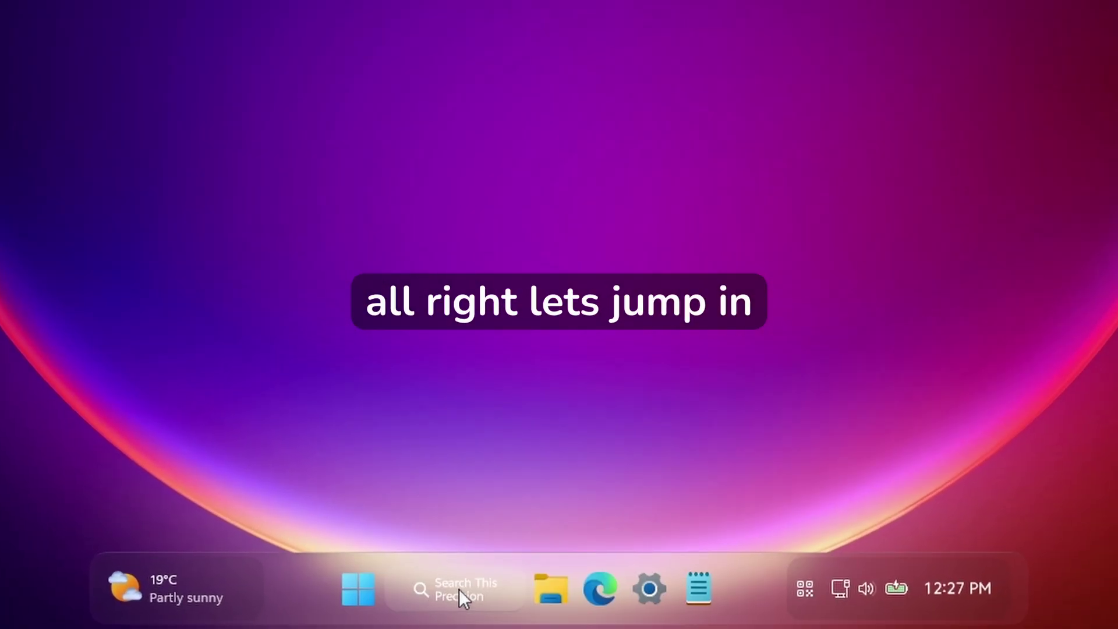
Glance at the search panel again, then restore the Edge window showing the Windhawk website.
left_click(466, 589)
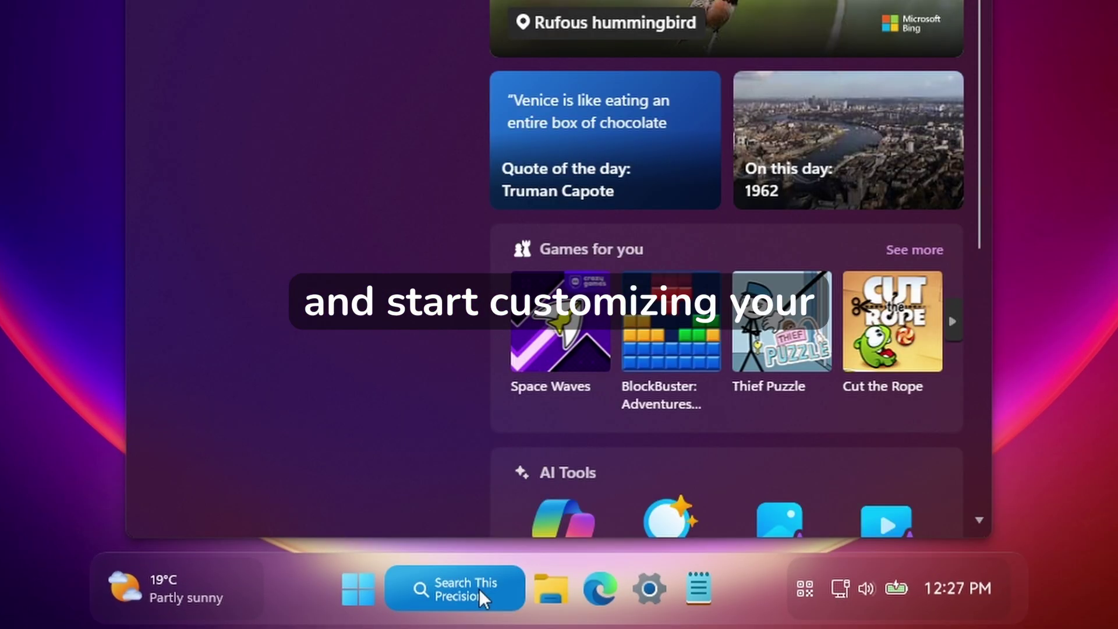
left_click(484, 589)
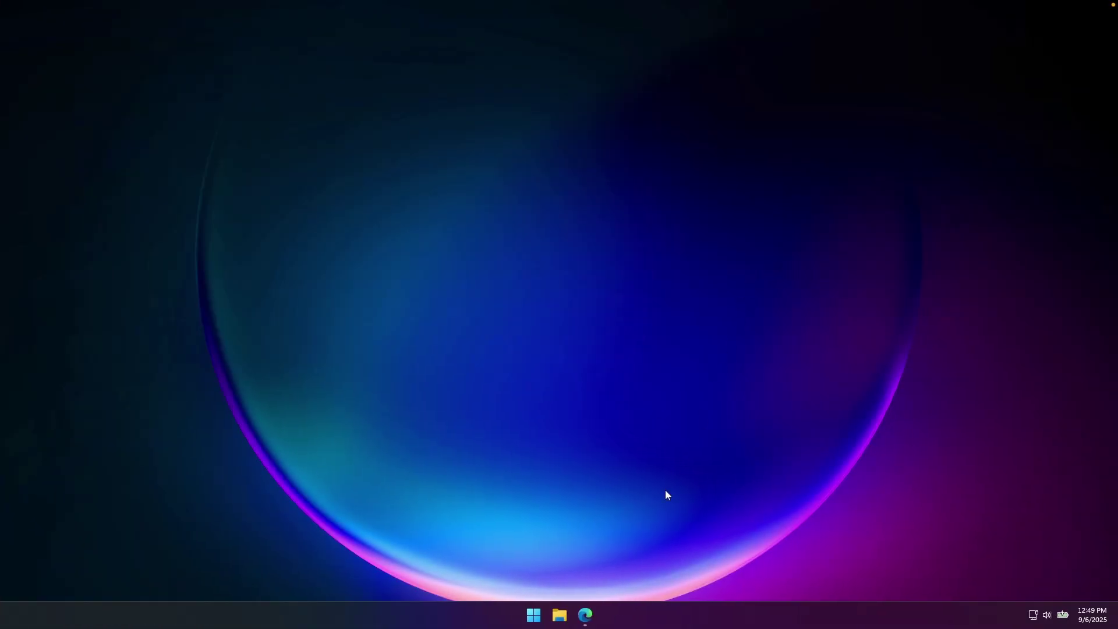
left_click(590, 622)
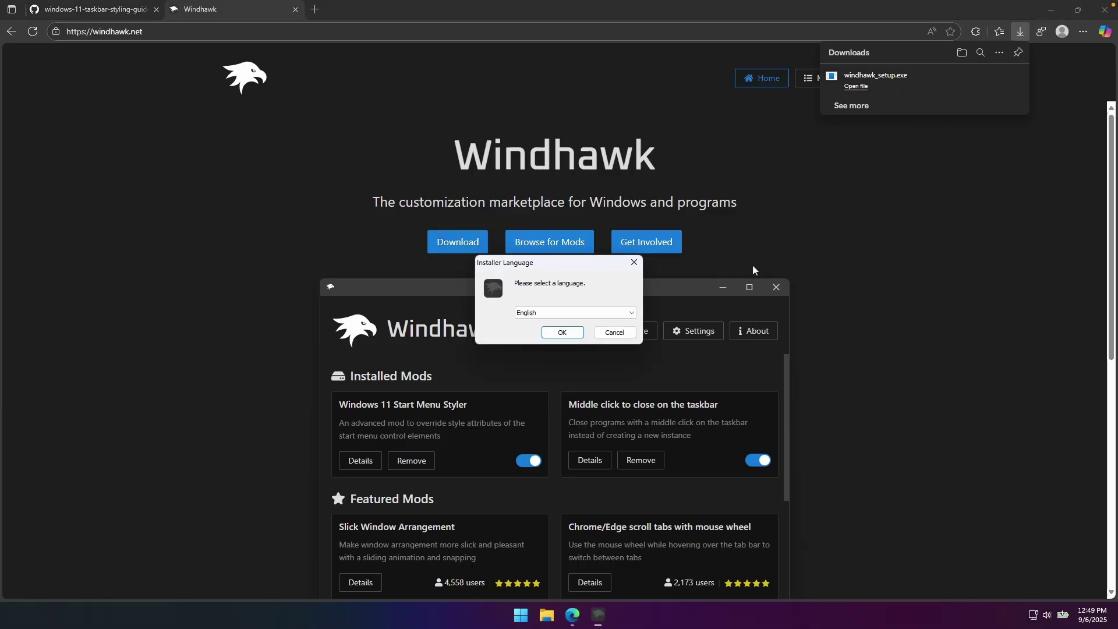
Install Windhawk in English using Standard installation with default components and location.
left_click(577, 333)
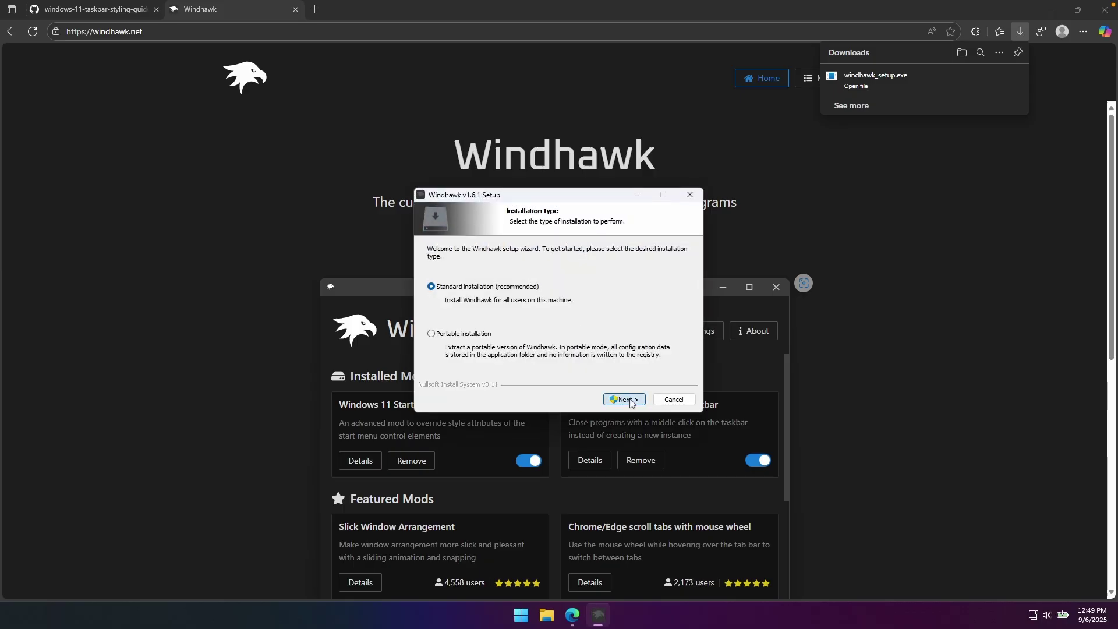
key("Return")
left_click(620, 389)
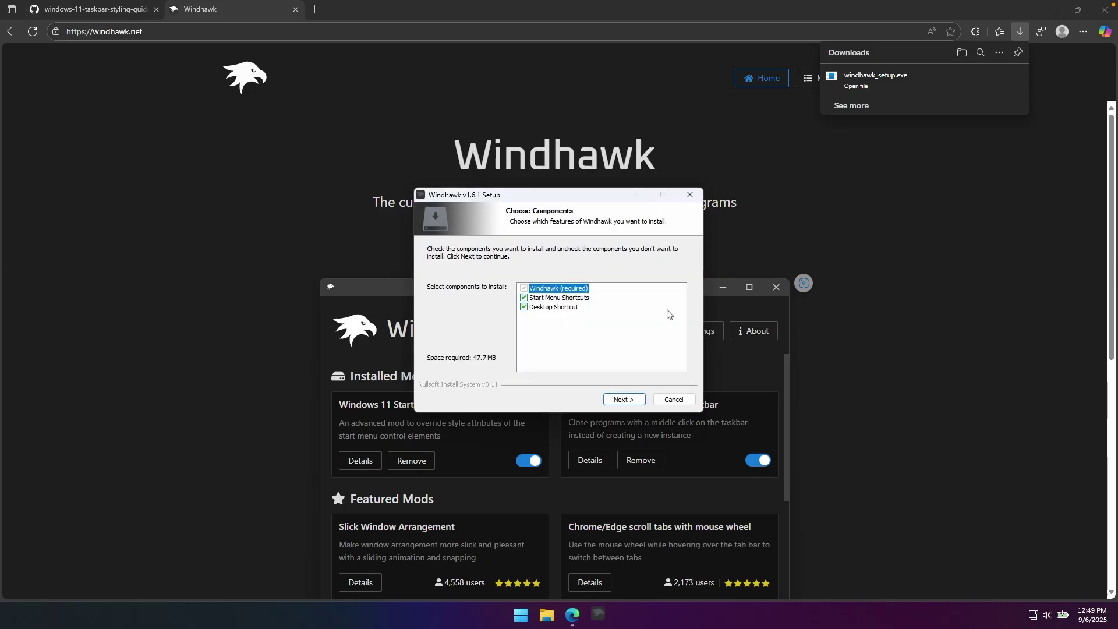
left_click(623, 400)
left_click(623, 400)
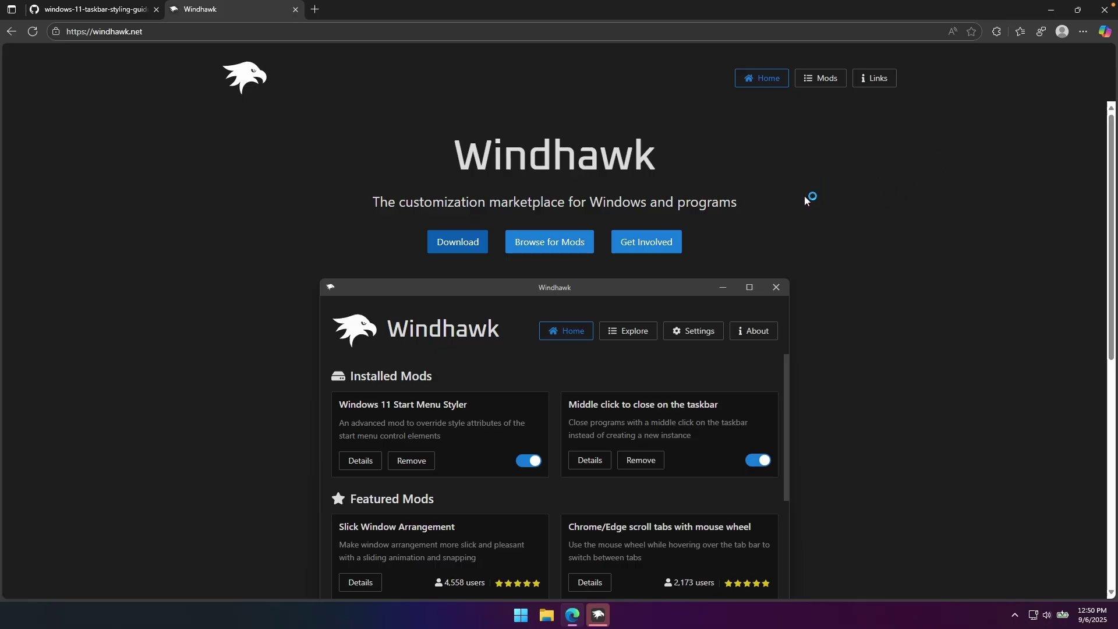
Minimize Edge and show Windhawk's Explore catalogue of mods.
left_click(1051, 10)
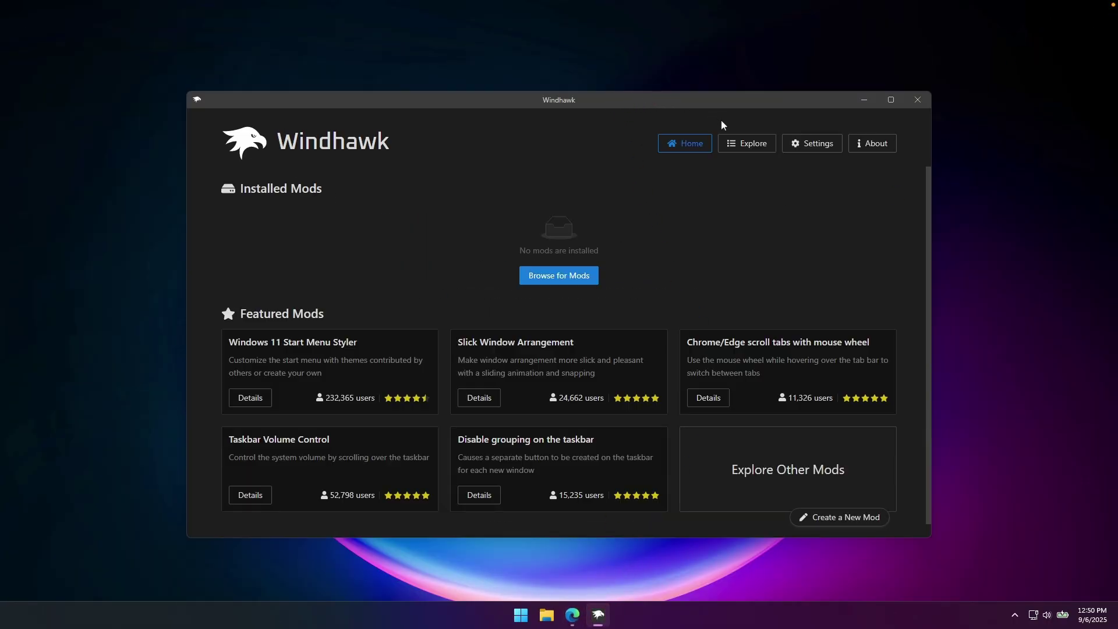
left_click(747, 146)
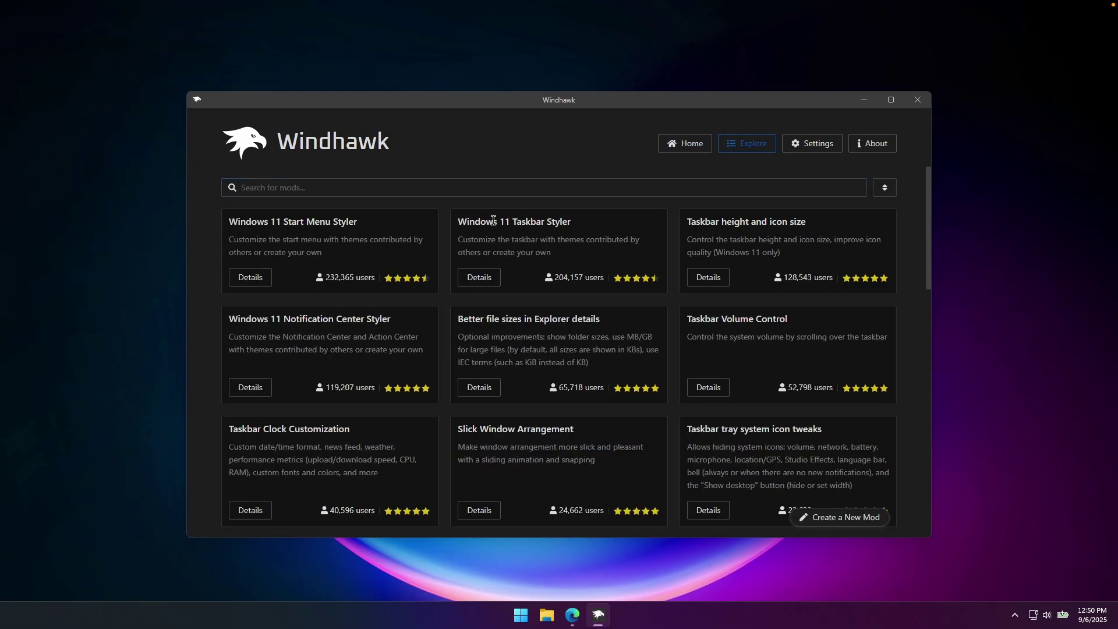
Install Windows 11 Taskbar Styler 1.5.1, accepting the risk warning, and show its settings.
left_click(478, 277)
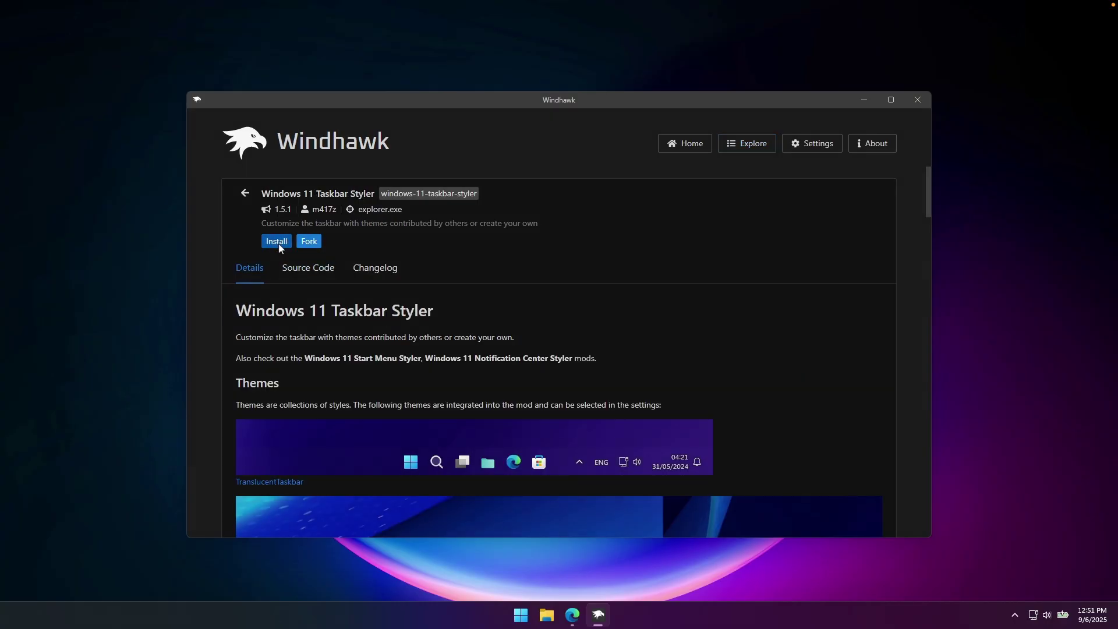
left_click(278, 243)
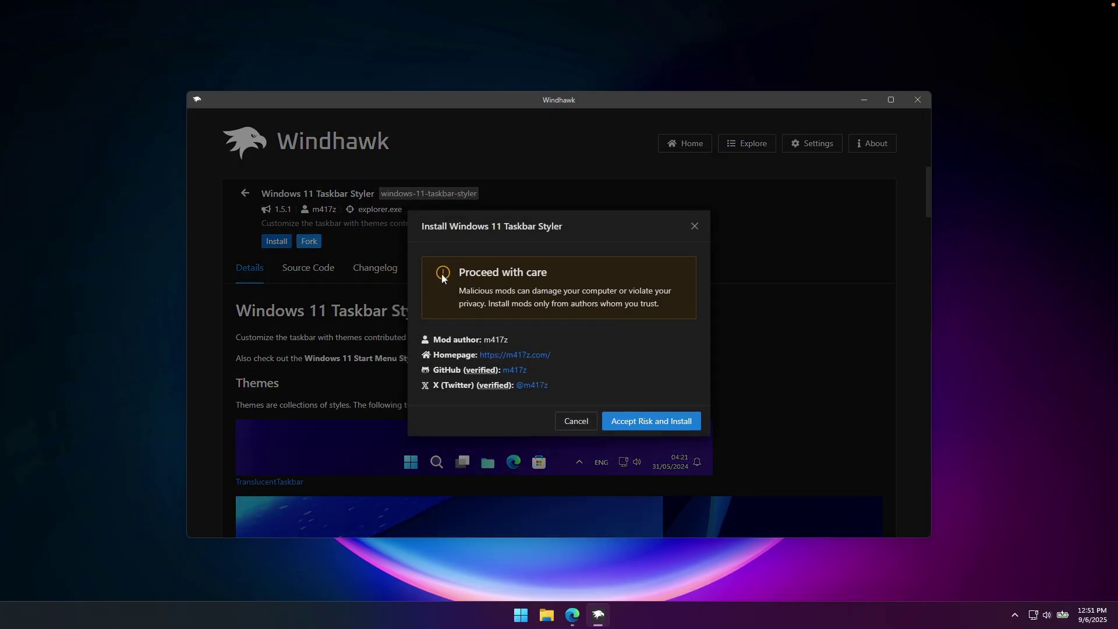
left_click(666, 416)
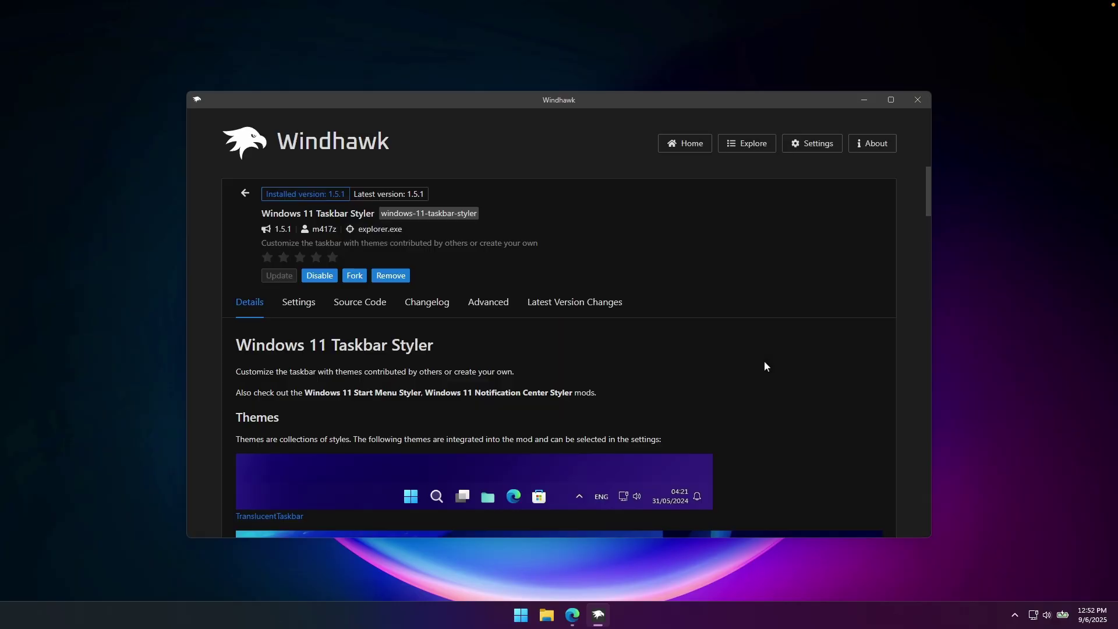
left_click(309, 307)
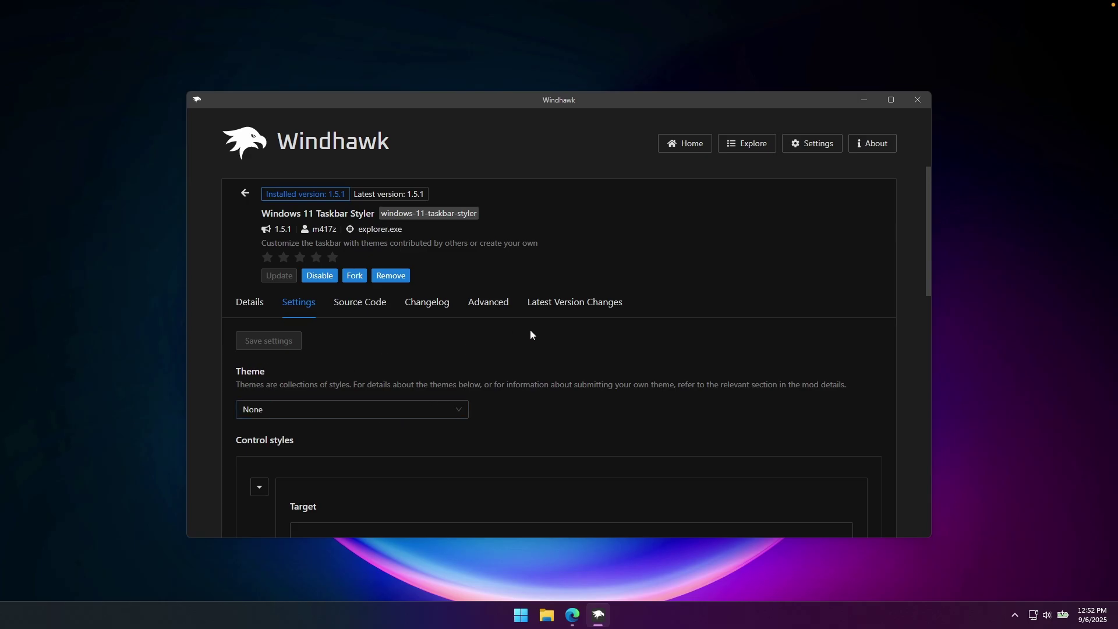
Set the Taskbar Styler theme to WindowGlass and save the settings.
scroll(529, 335, "down", 1)
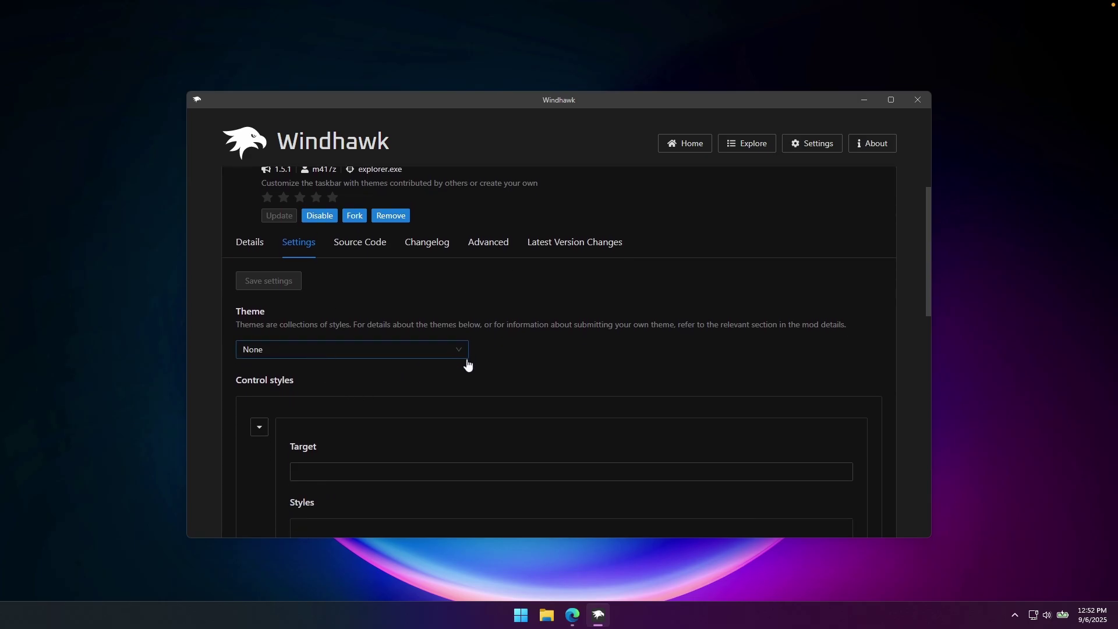
left_click(402, 354)
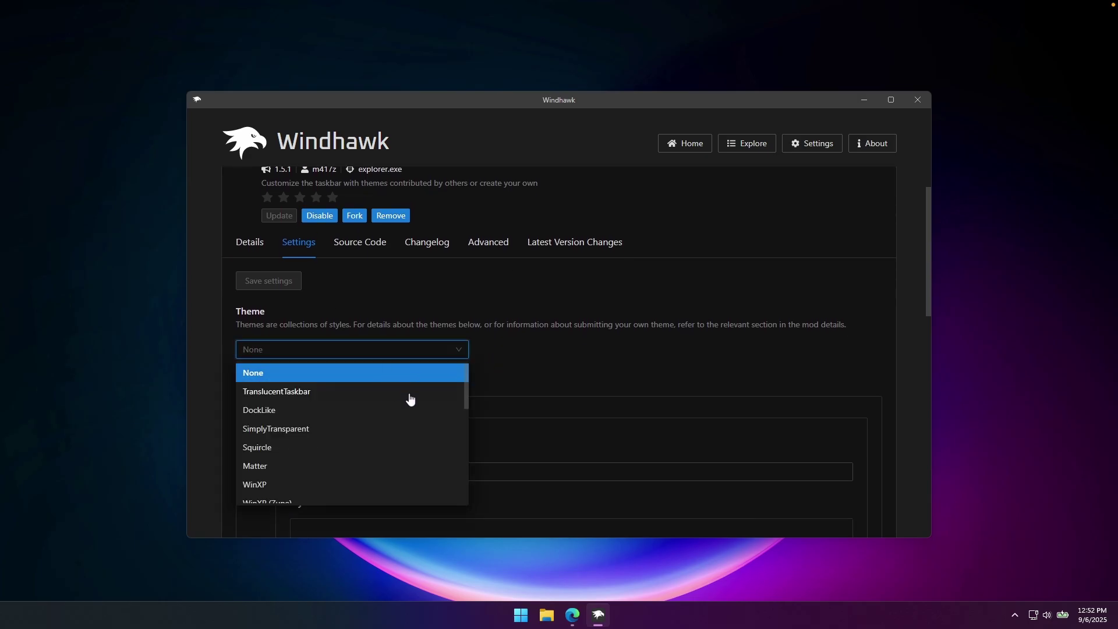
scroll(352, 416, "down", 5)
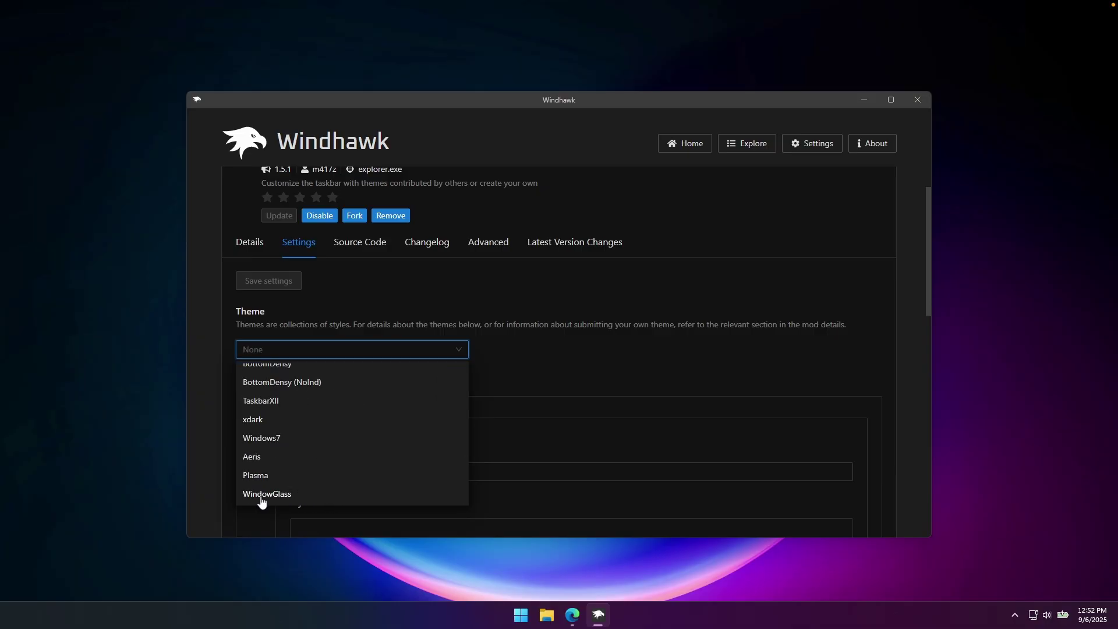
left_click(290, 497)
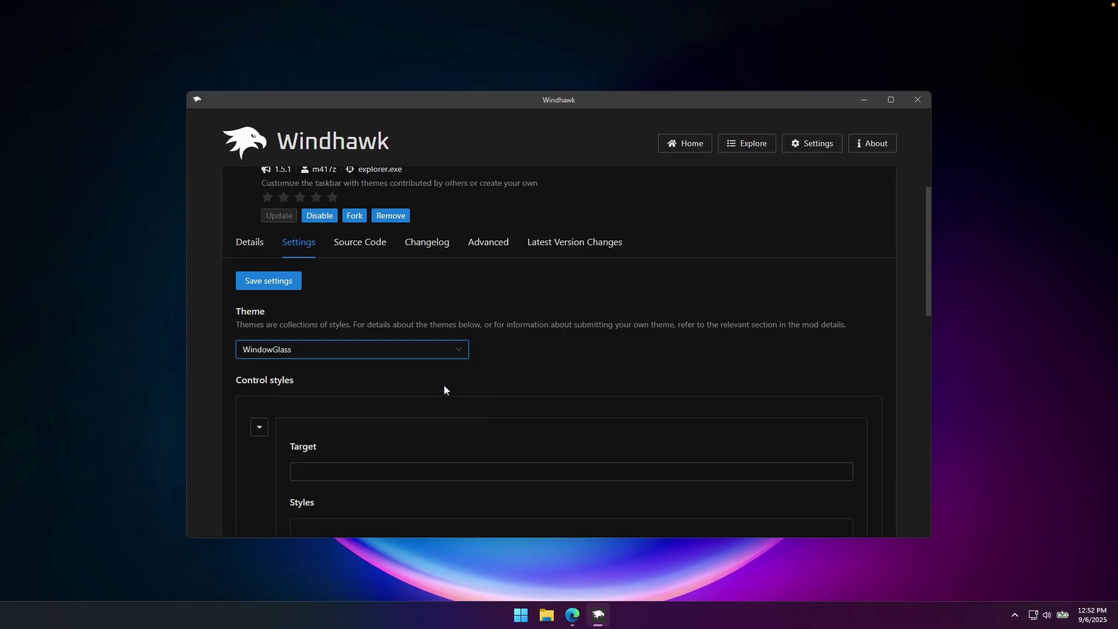
left_click(279, 286)
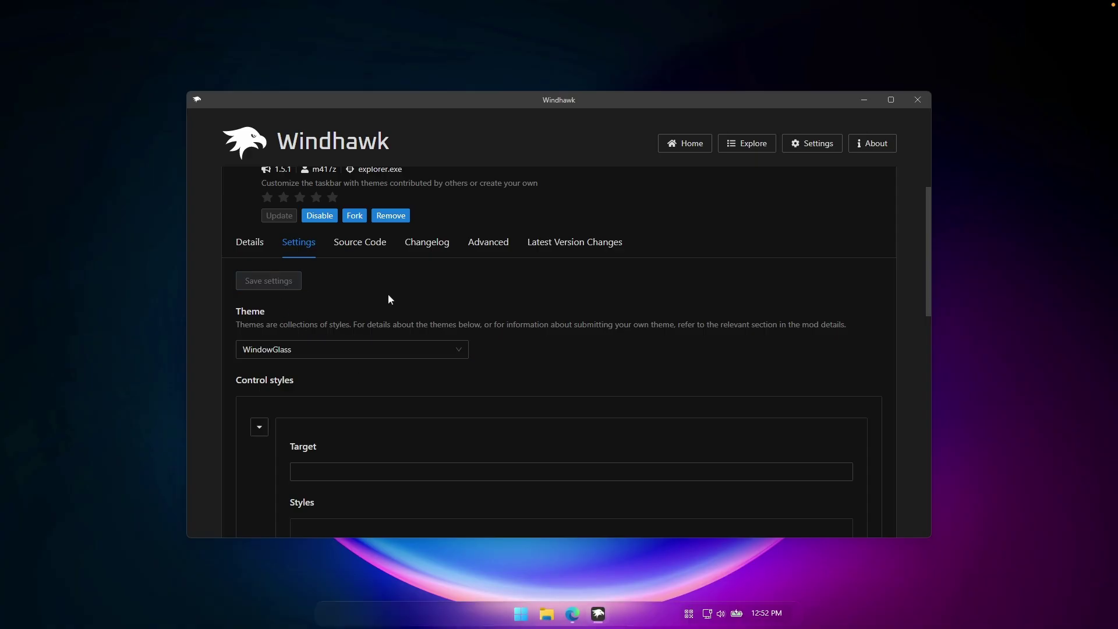
Check the new glass look in the Start menu and the hidden tray icons.
left_click(522, 616)
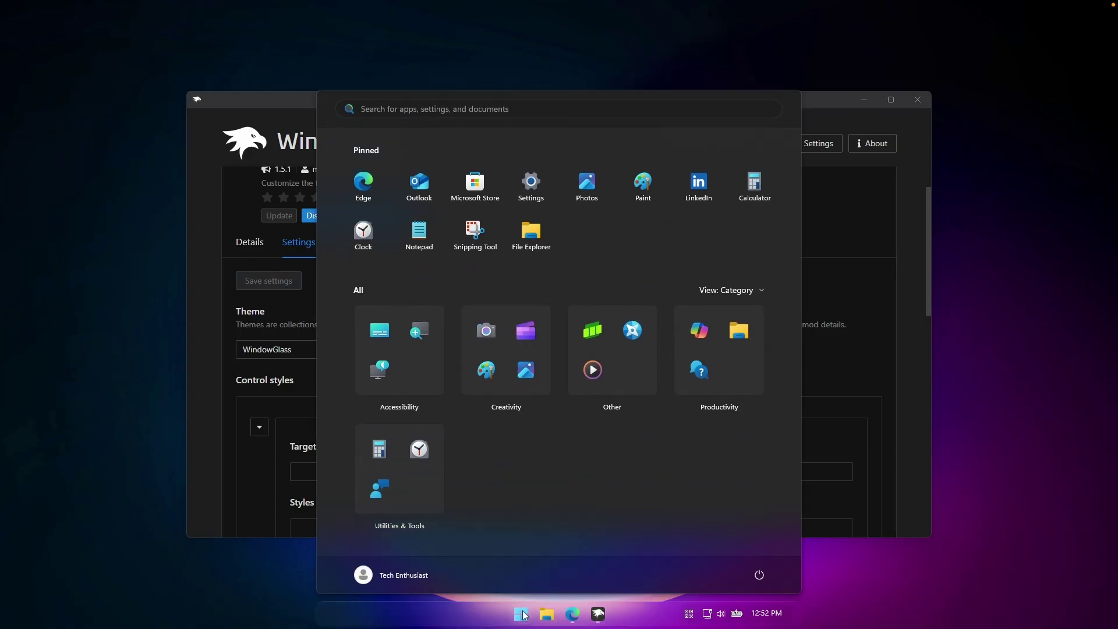
left_click(523, 615)
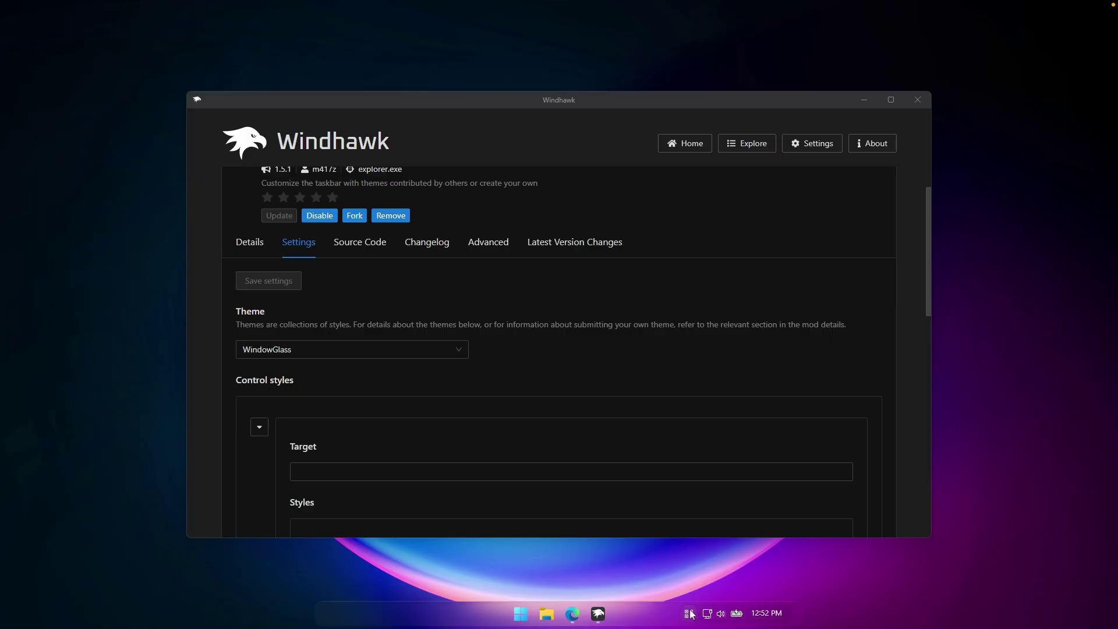
left_click(690, 614)
left_click(690, 615)
mouse_move(606, 616)
Install the Taskbar height and icon size mod 1.3.5 from Explore, accepting the risk warning.
left_click(756, 149)
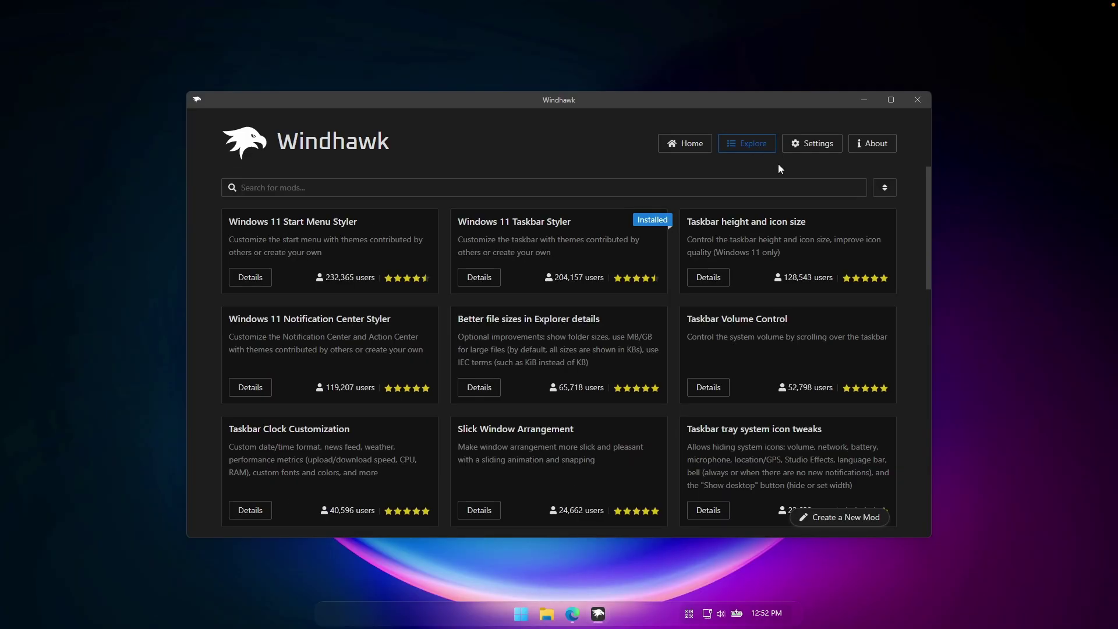
left_click_drag(687, 222, 808, 225)
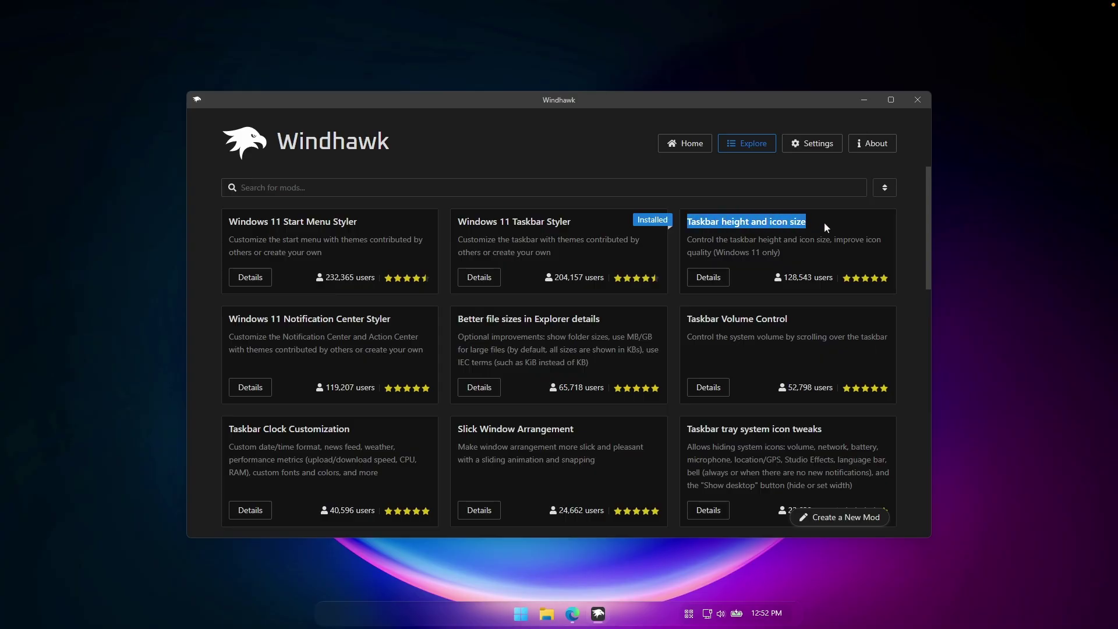
scroll(592, 257, "down", 3)
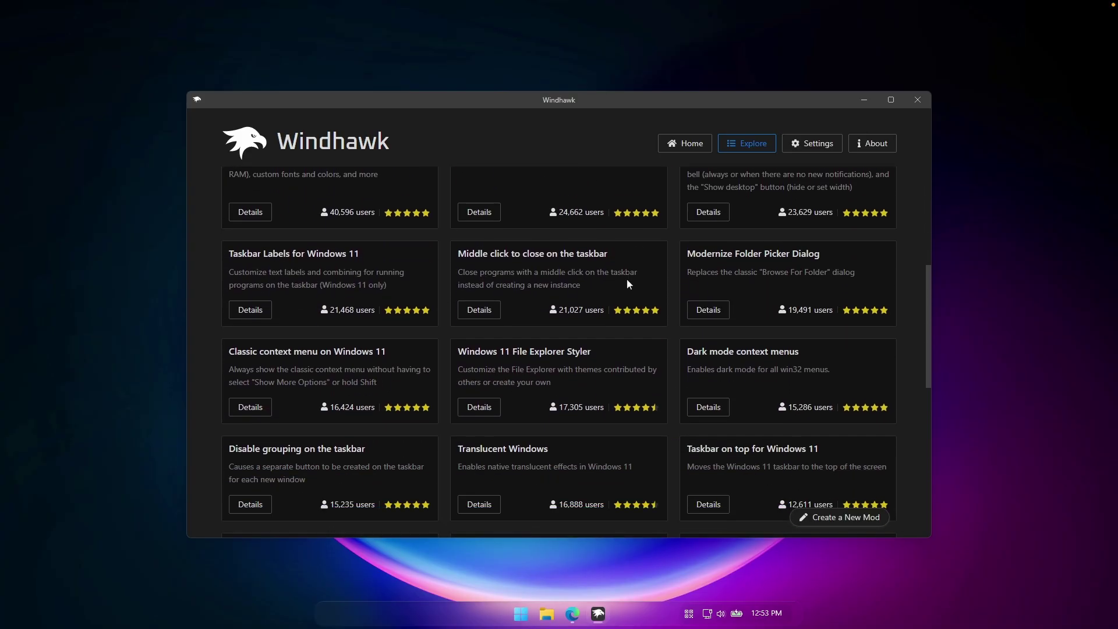
scroll(588, 273, "up", 3)
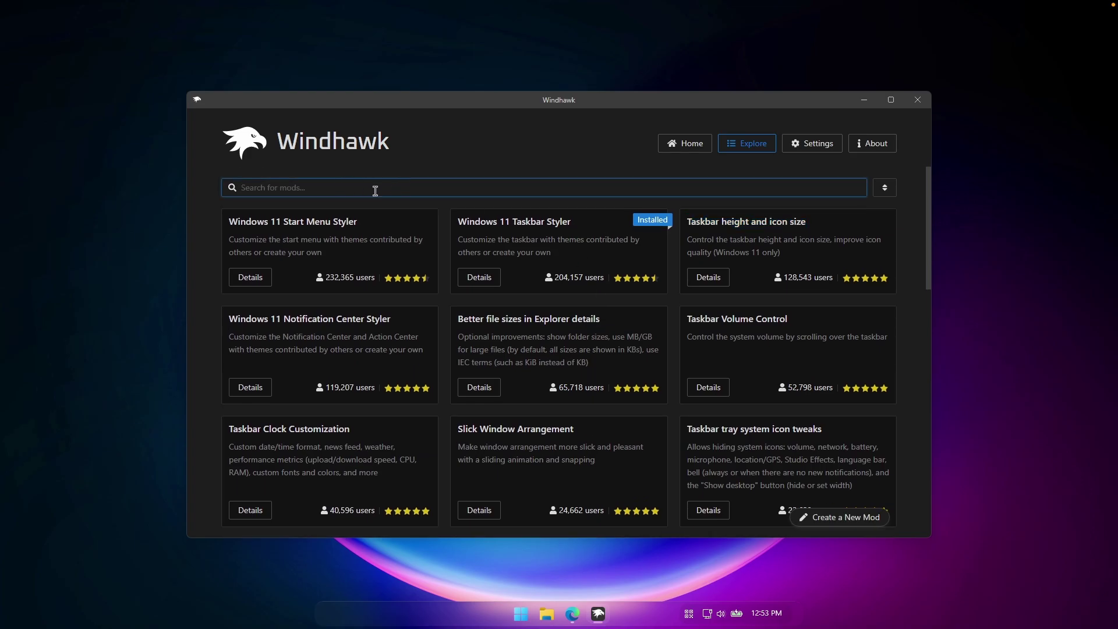
left_click(720, 282)
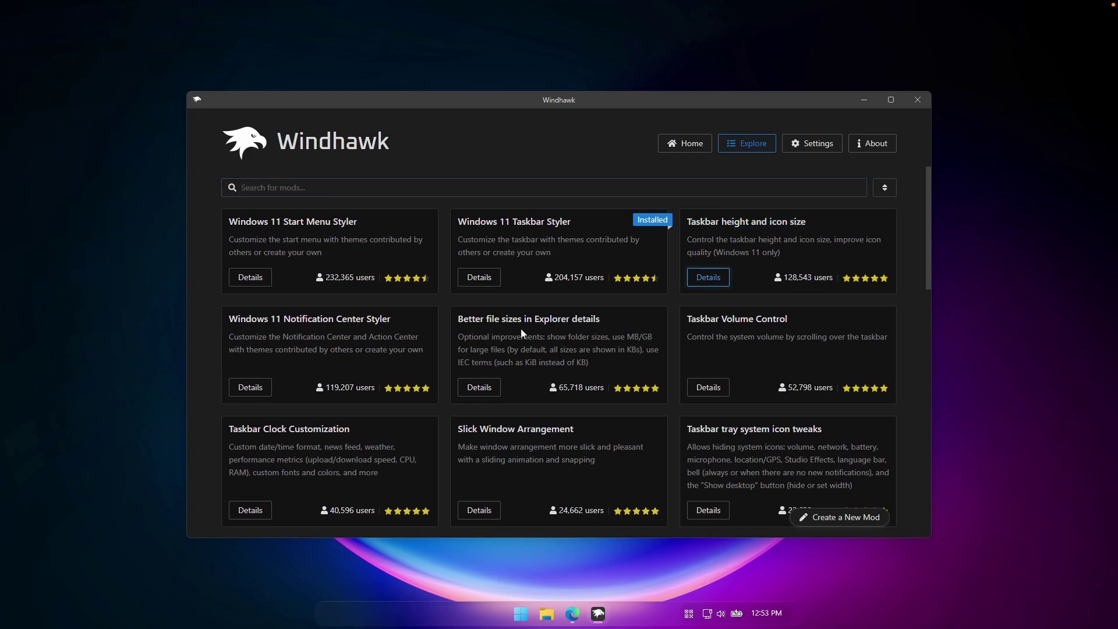
left_click(274, 245)
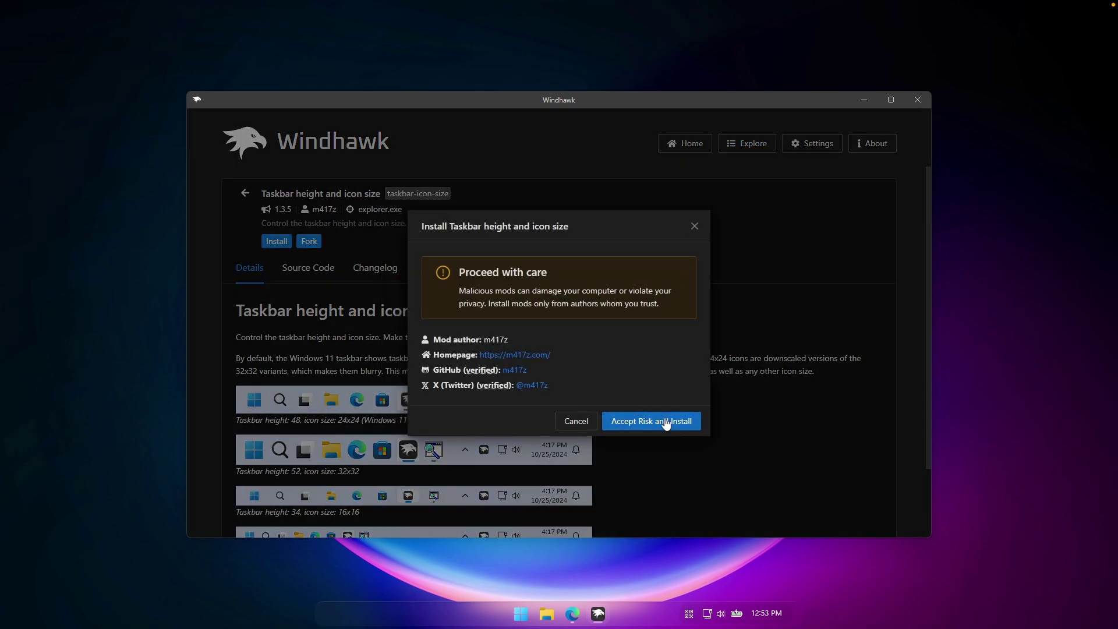
left_click(621, 421)
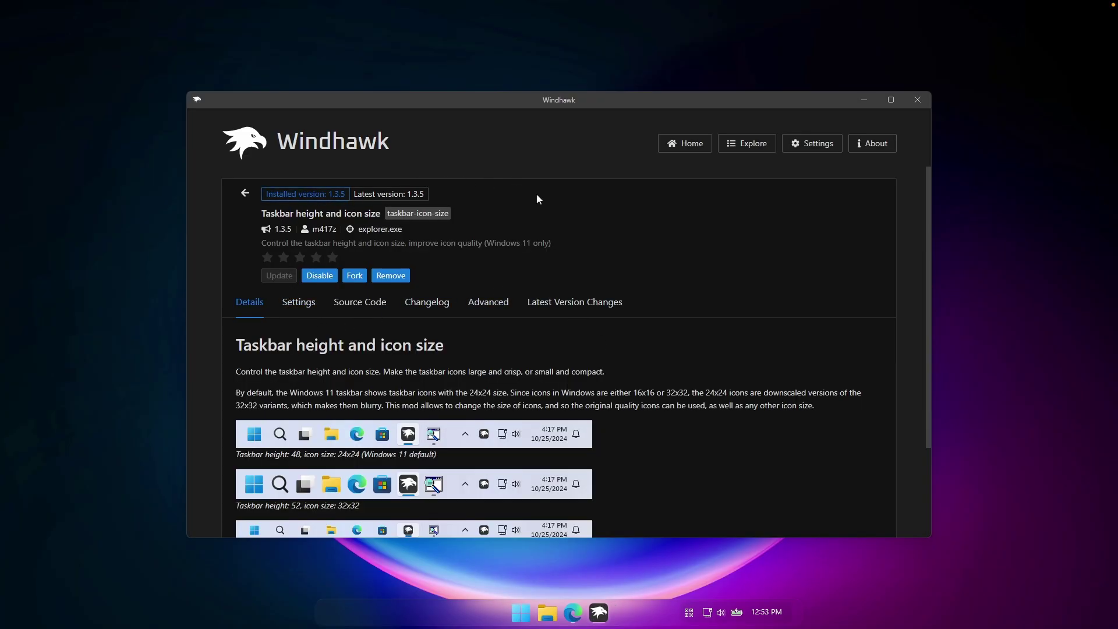
Show the mod's Advanced settings JSON: TaskbarHeight 52, IconSize 32, TaskbarButtonWidth 44.
left_click(501, 304)
scroll(531, 404, "down", 2)
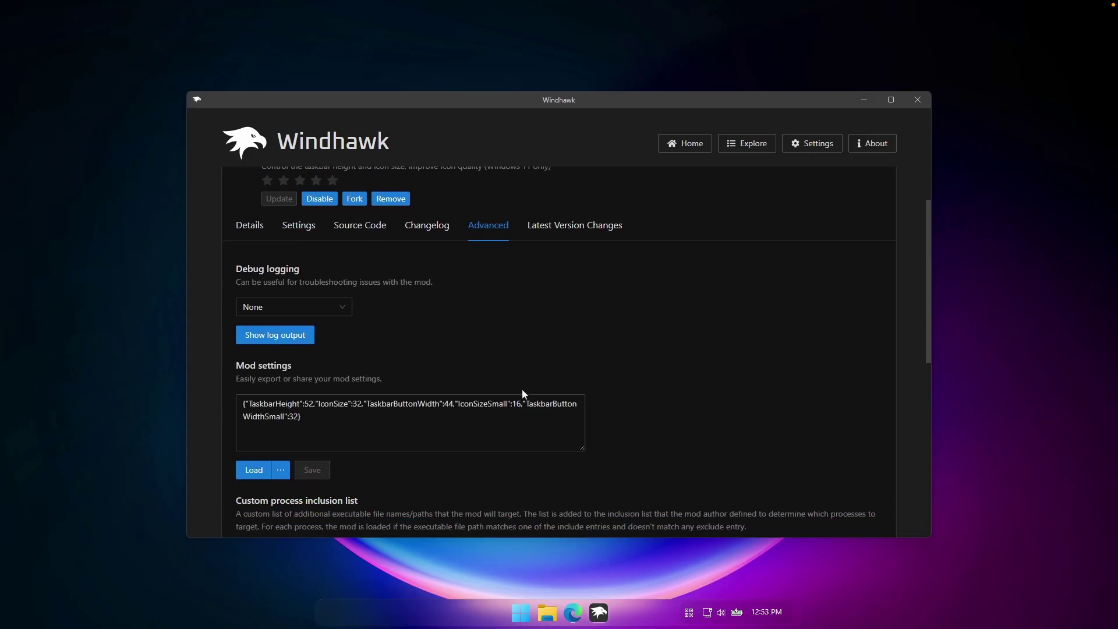
left_click_drag(237, 304, 306, 307)
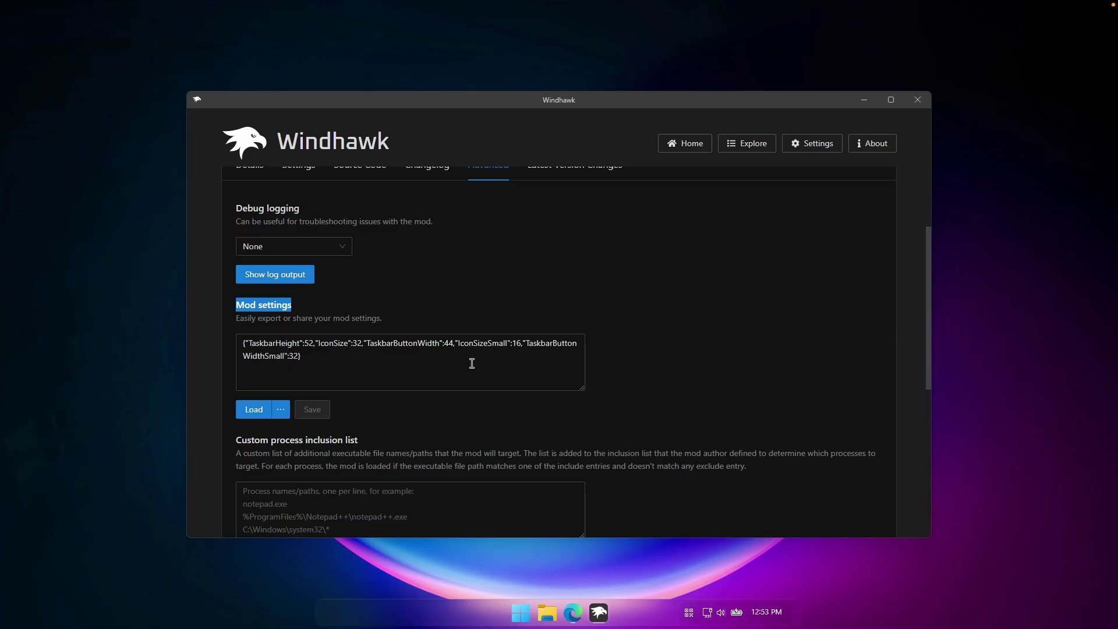
On the GitHub WindowGlass README in Edge, expand the recommended JSON (TaskbarHeight 70, IconSize 30).
left_click(574, 614)
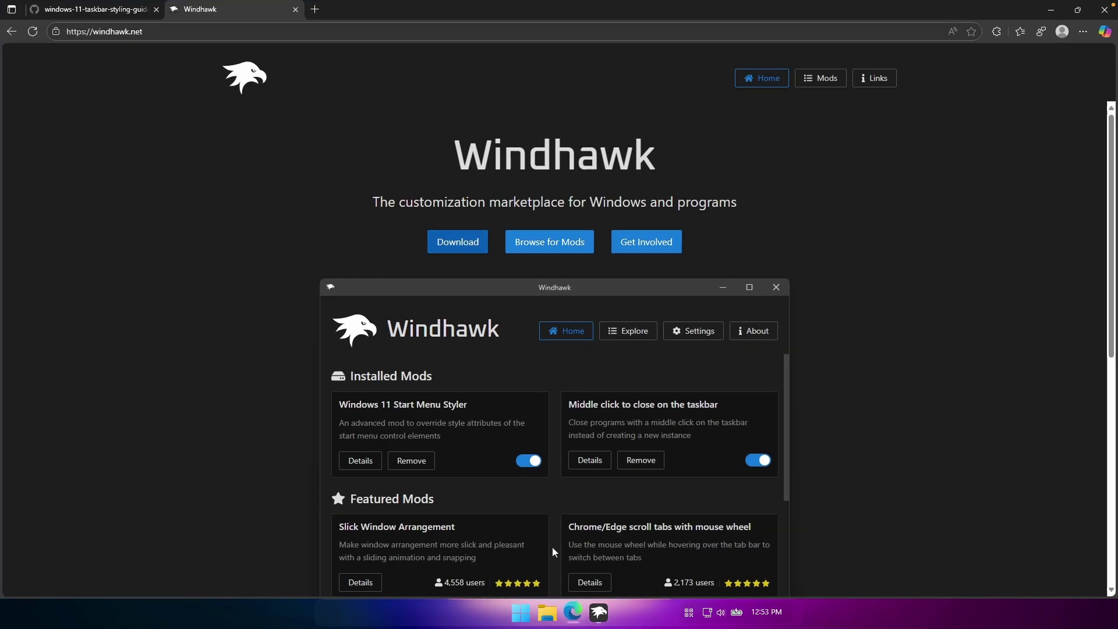
left_click(111, 10)
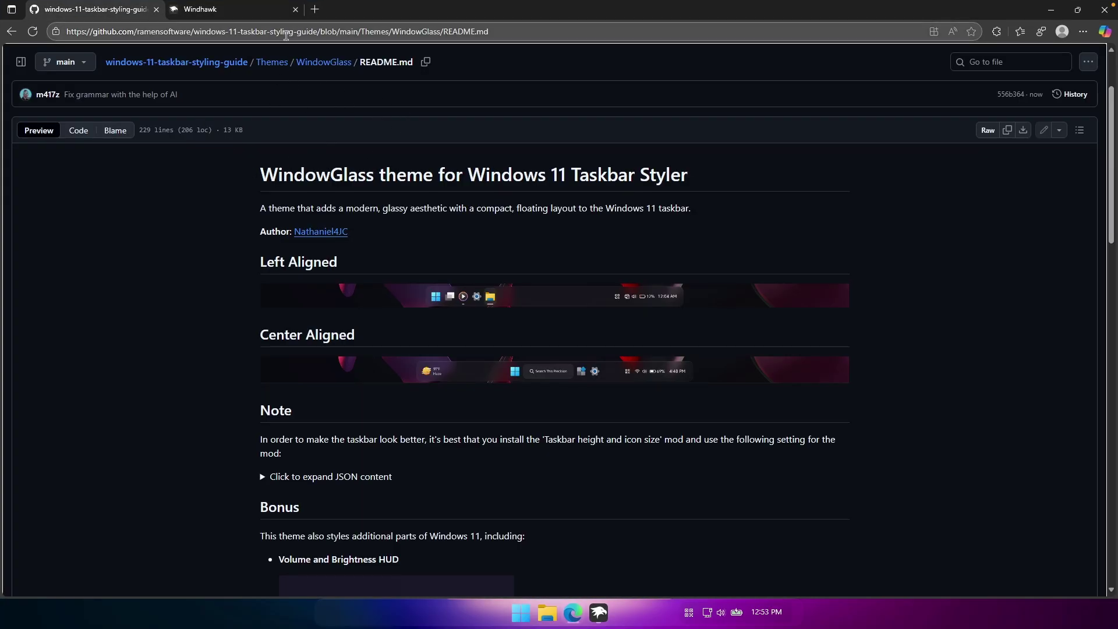
left_click(325, 31)
left_click(198, 373)
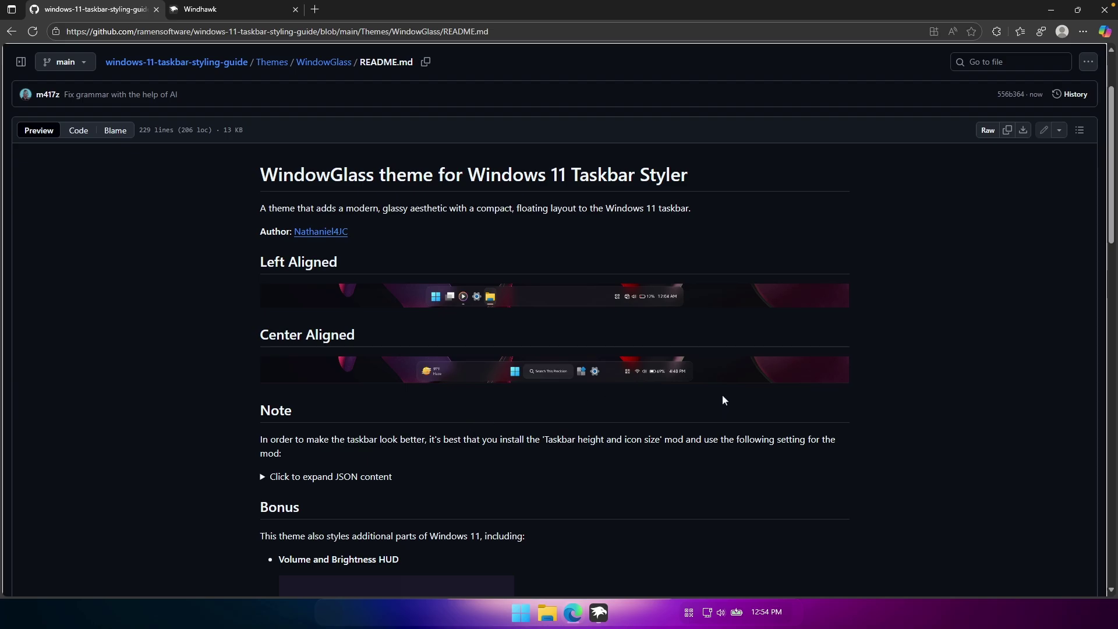
left_click(263, 477)
scroll(406, 472, "down", 1)
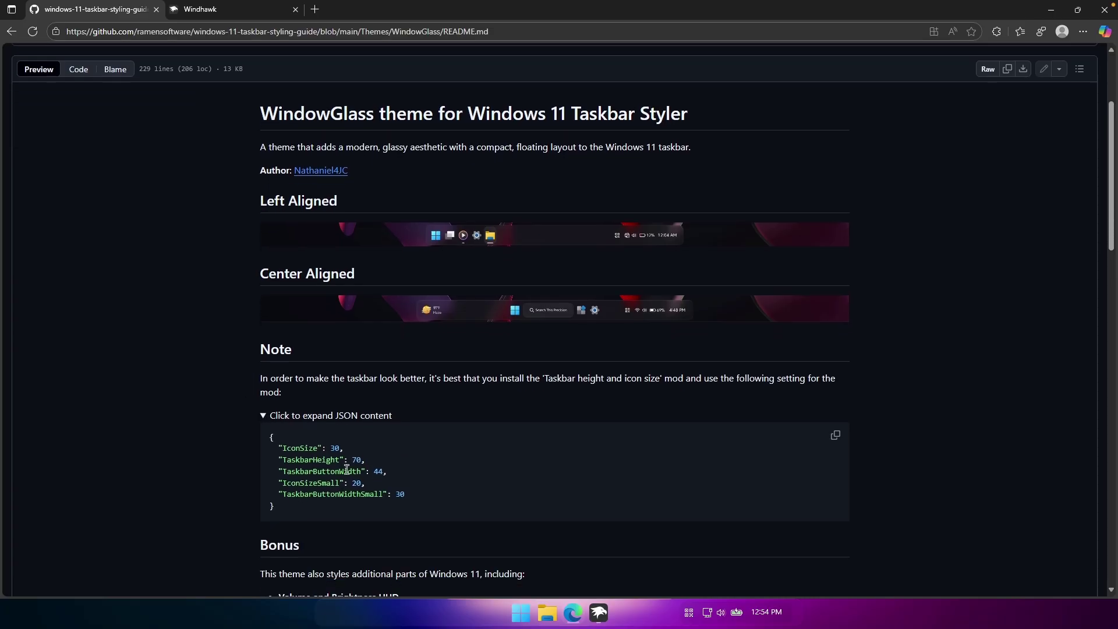
Paste the copied WindowGlass JSON over Windhawk's mod settings and save them.
left_click(836, 437)
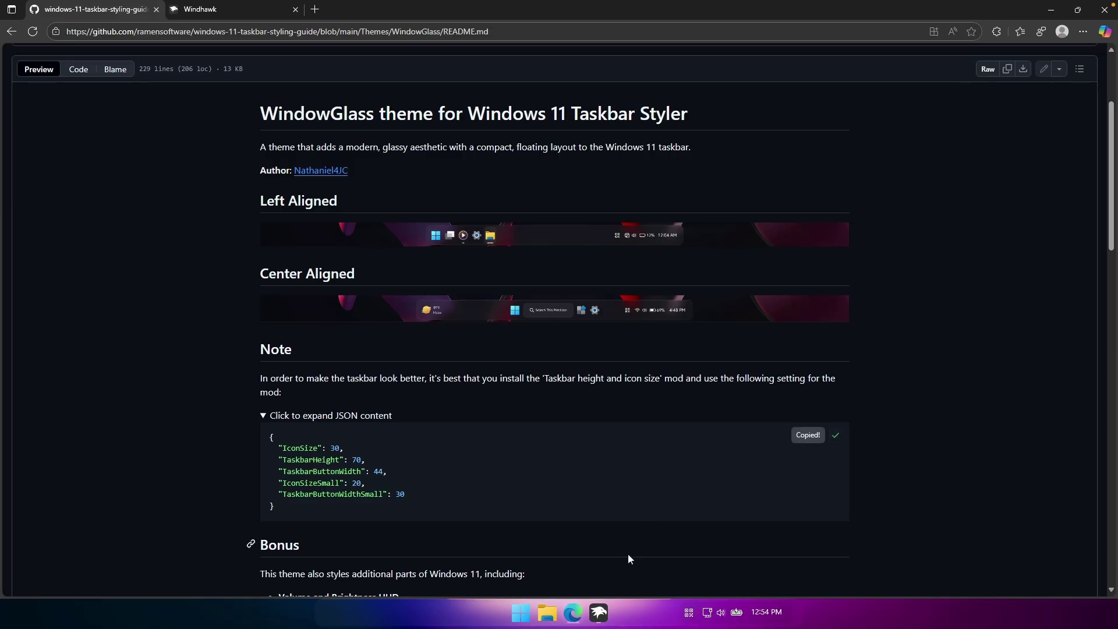
left_click(603, 609)
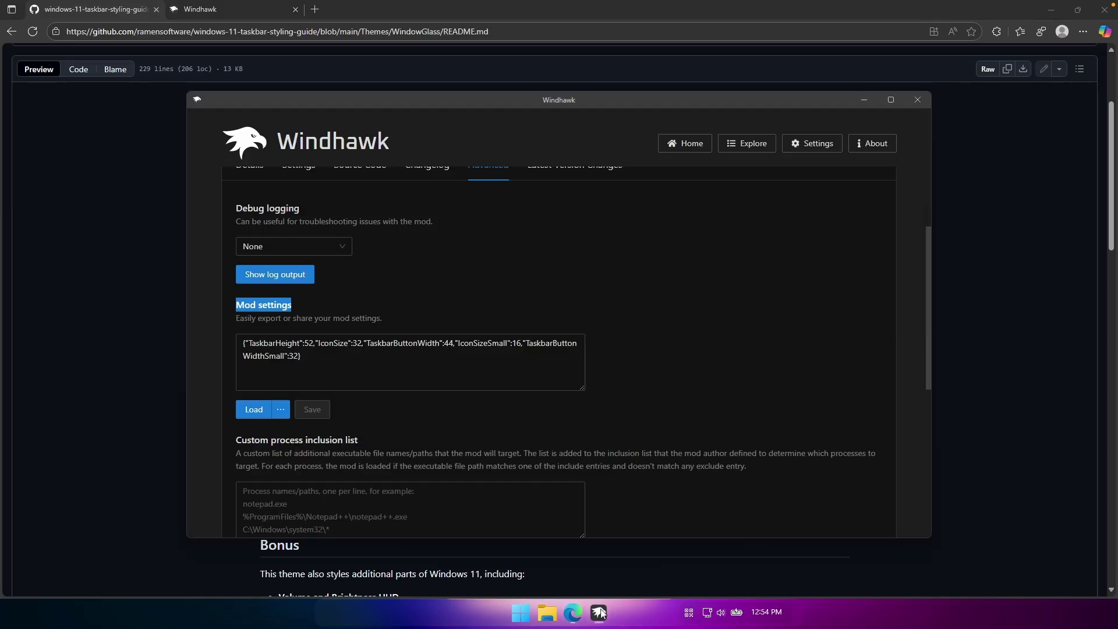
left_click_drag(346, 364, 210, 332)
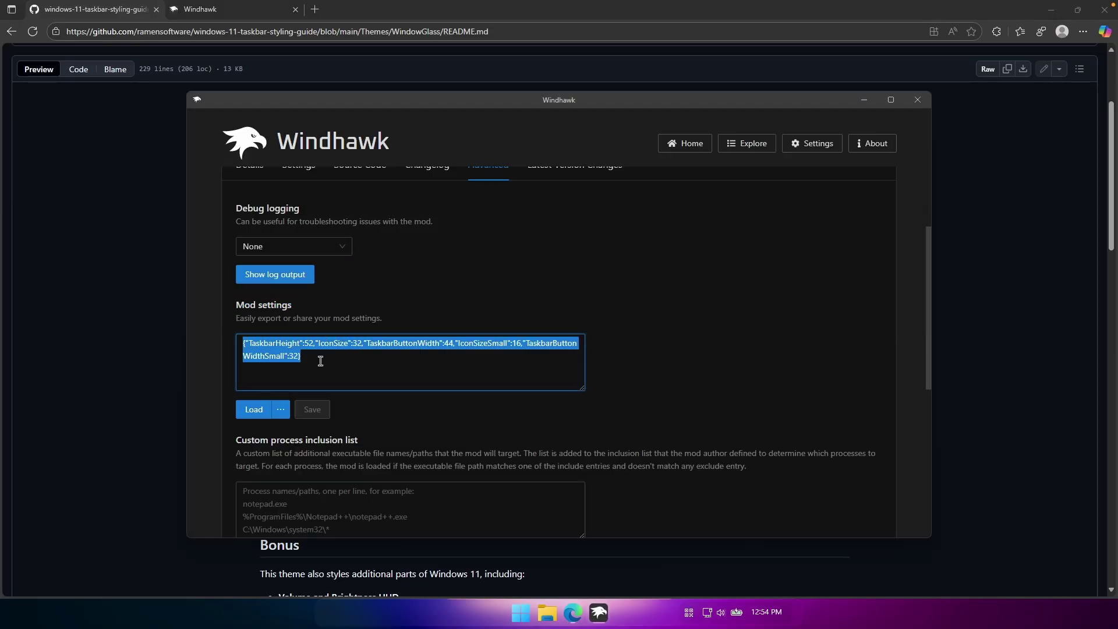
key("ctrl+v")
scroll(365, 369, "up", 3)
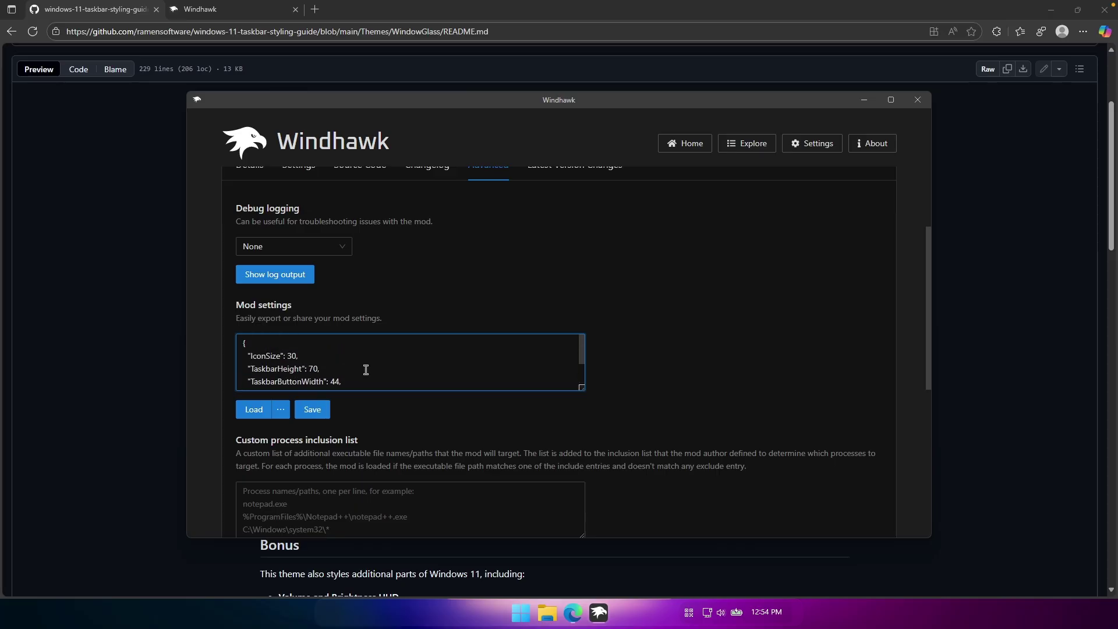
left_click(312, 411)
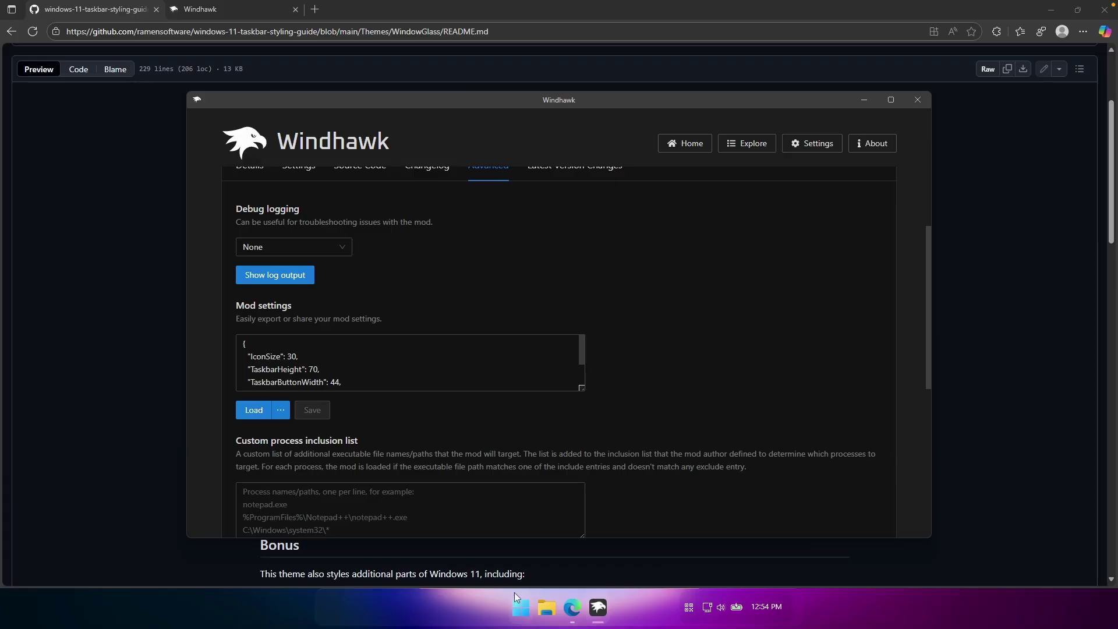
Check the taller taskbar via the tray and Start menu, then minimize Windhawk.
left_click(689, 607)
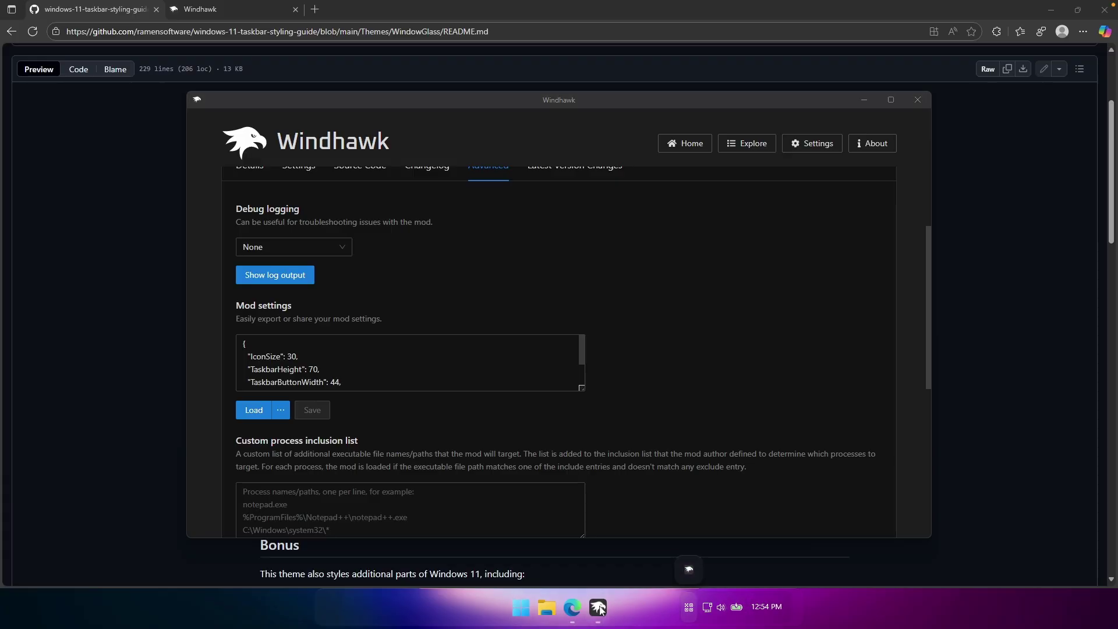
mouse_move(592, 610)
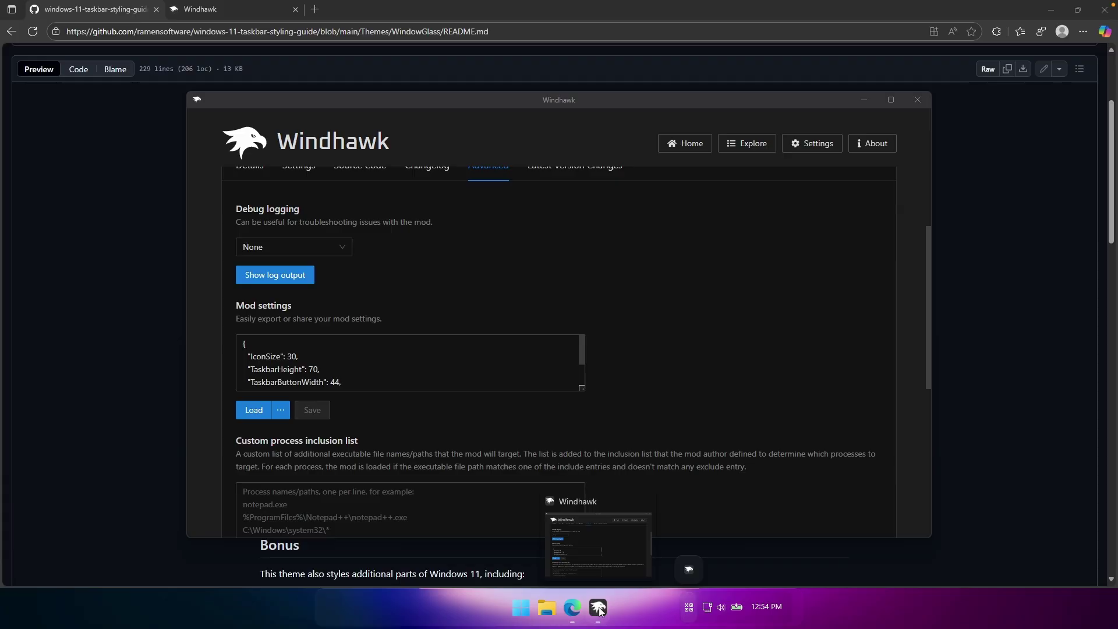
left_click(523, 605)
left_click(522, 606)
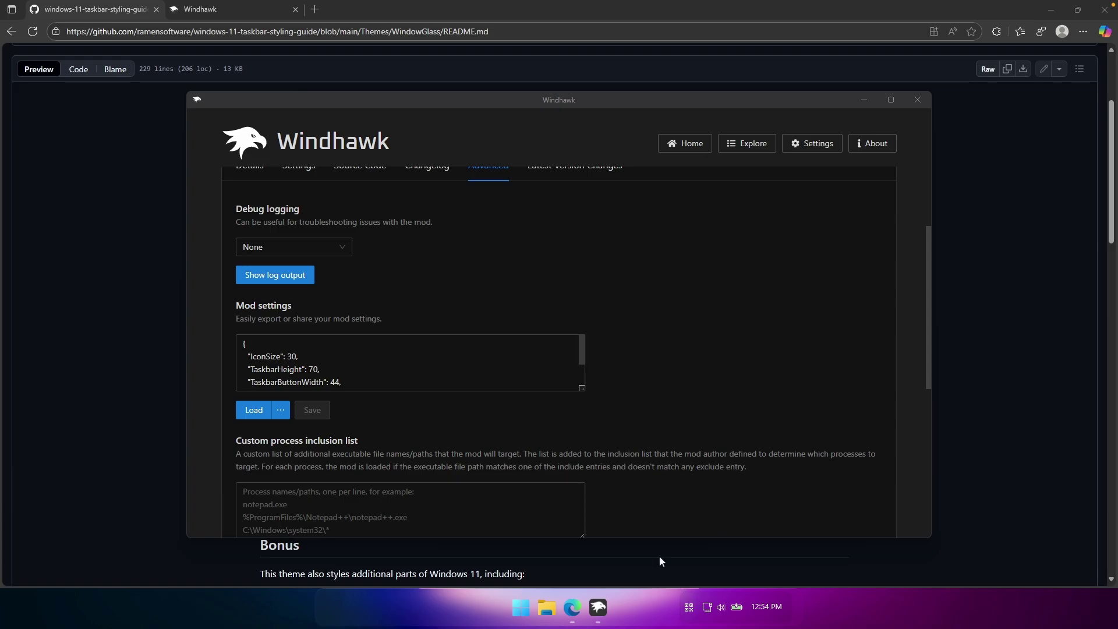
left_click(865, 99)
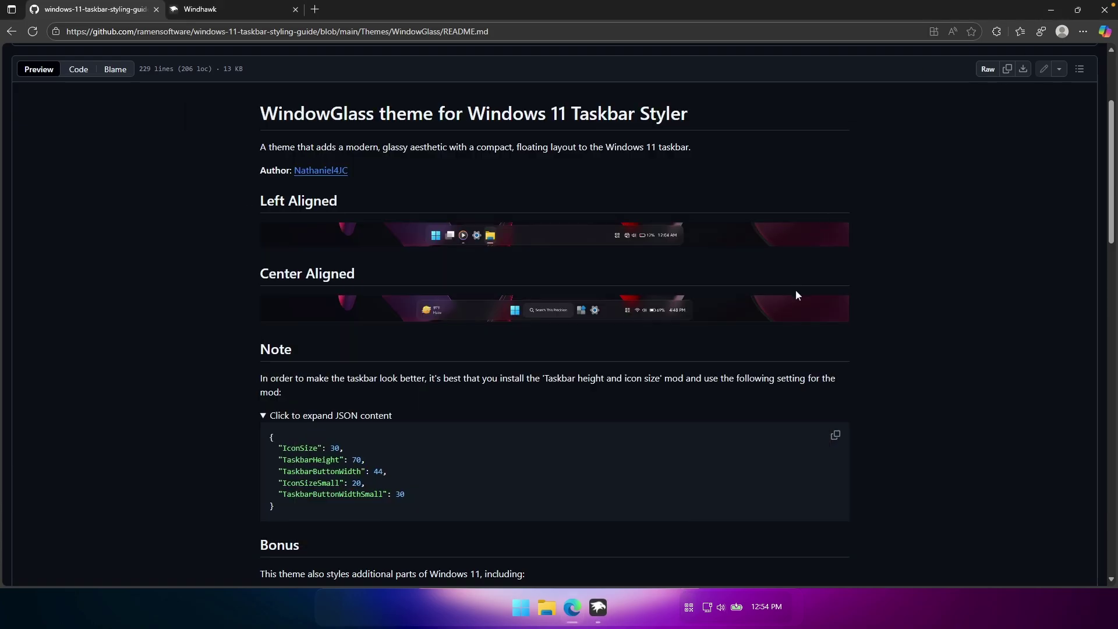
Restore Edge down from full screen and drag the window to a new position.
left_click(1077, 10)
left_click_drag(472, 20, 725, 37)
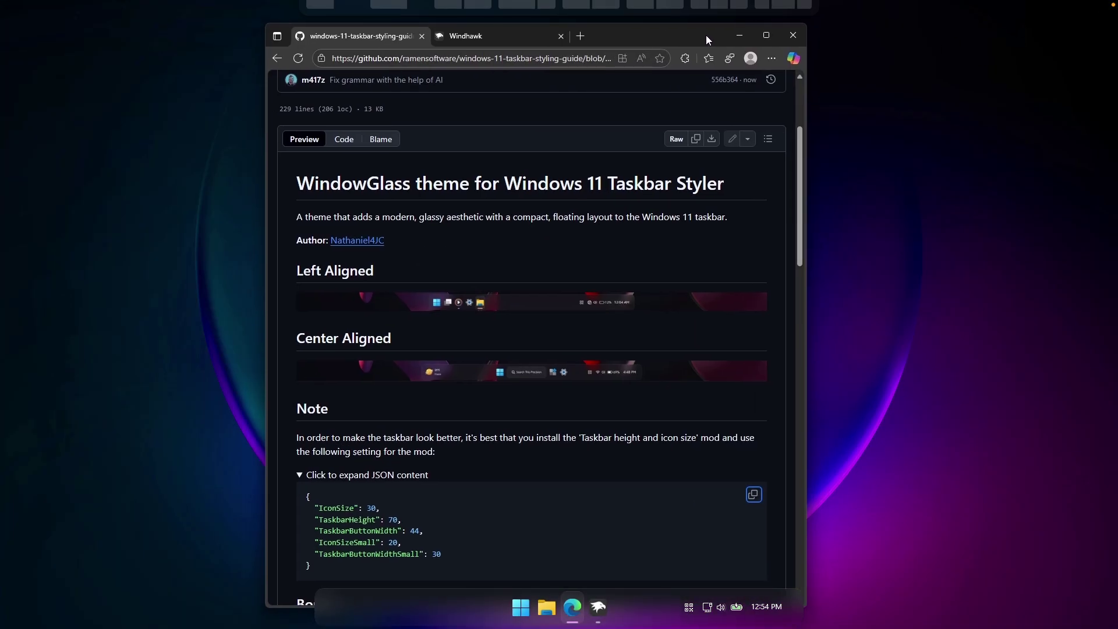
mouse_move(771, 37)
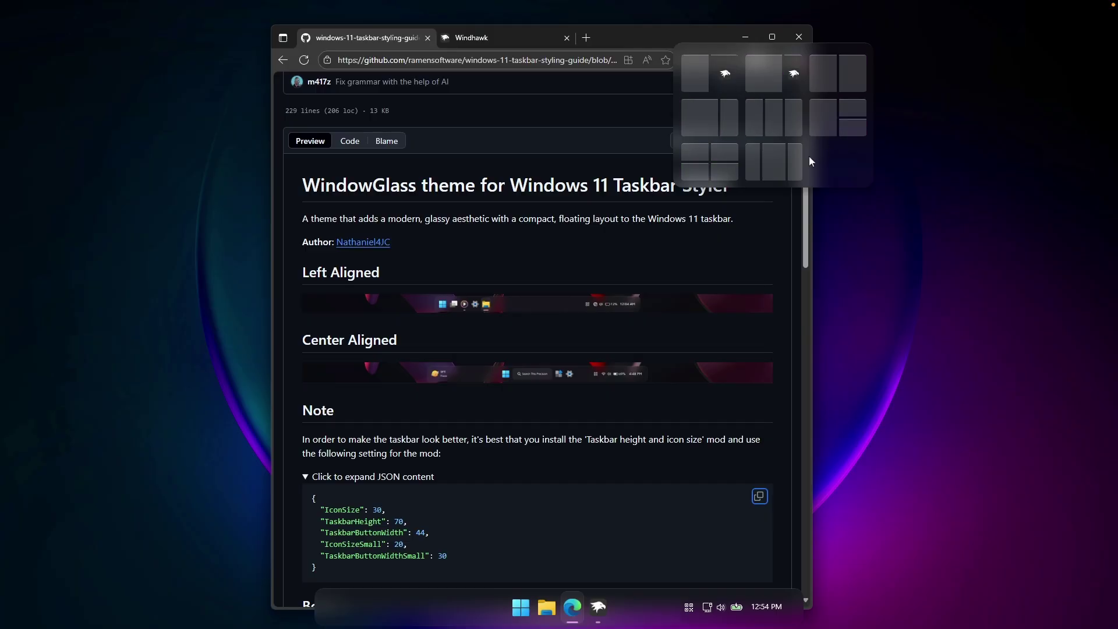
mouse_move(651, 36)
left_mouse_down()
mouse_move(699, 52)
mouse_move(711, 15)
mouse_move(533, 47)
mouse_move(351, 47)
mouse_move(819, 43)
mouse_move(368, 39)
mouse_move(470, 110)
mouse_move(644, 86)
mouse_move(664, 25)
left_mouse_up()
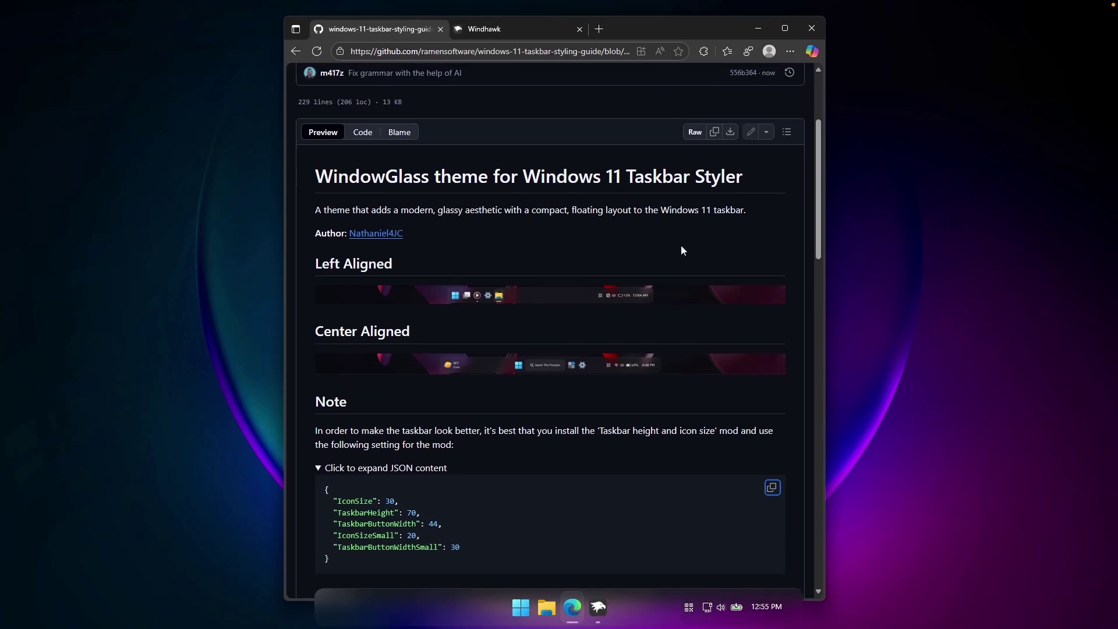
Scroll through the WindowGlass README, then minimize Edge to reveal the glass taskbar desktop.
scroll(673, 255, "down", 5)
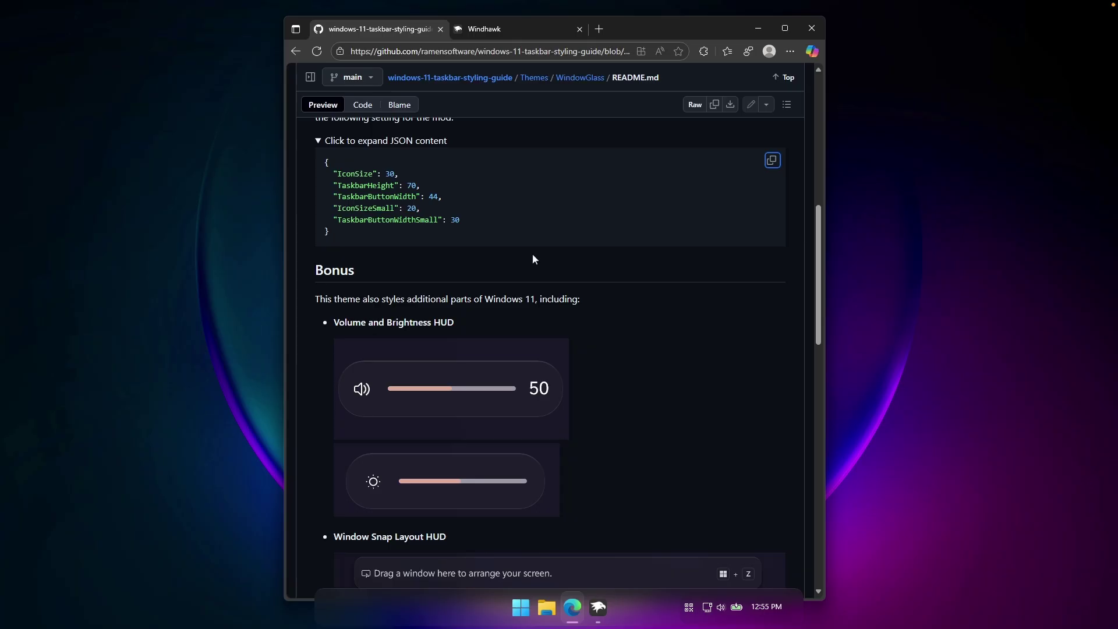
scroll(656, 325, "down", 1)
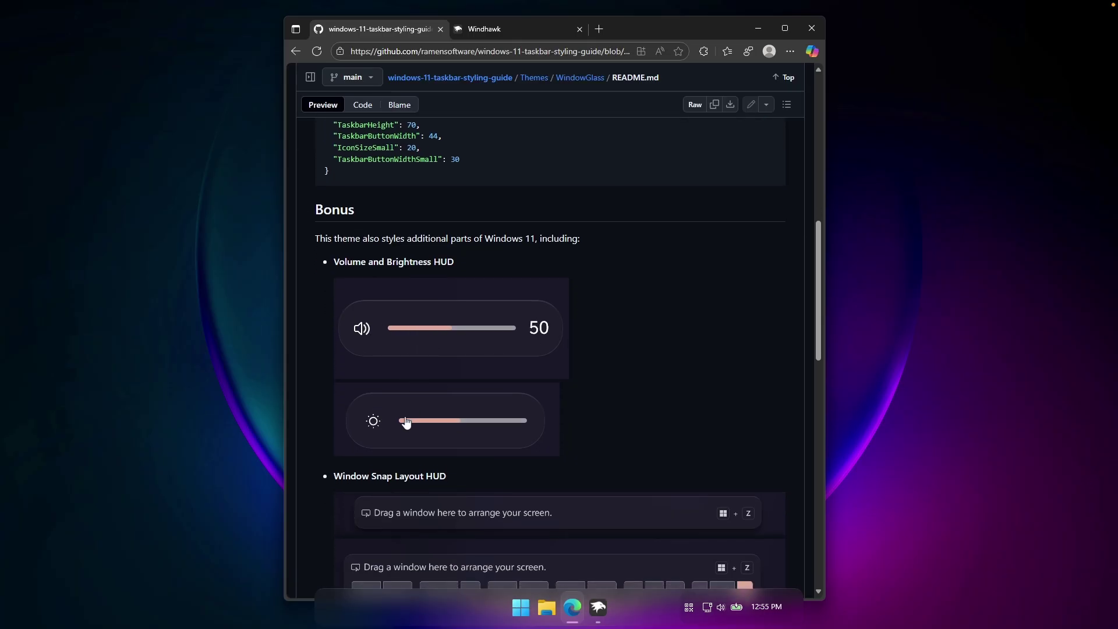
mouse_move(388, 425)
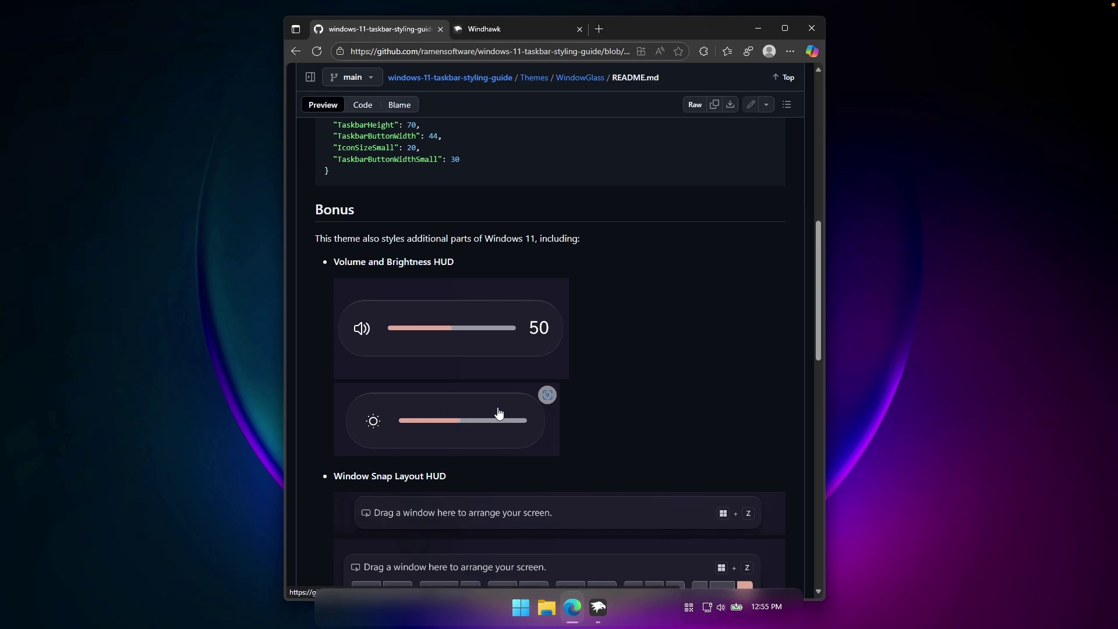
scroll(499, 417, "down", 2)
scroll(470, 358, "up", 1)
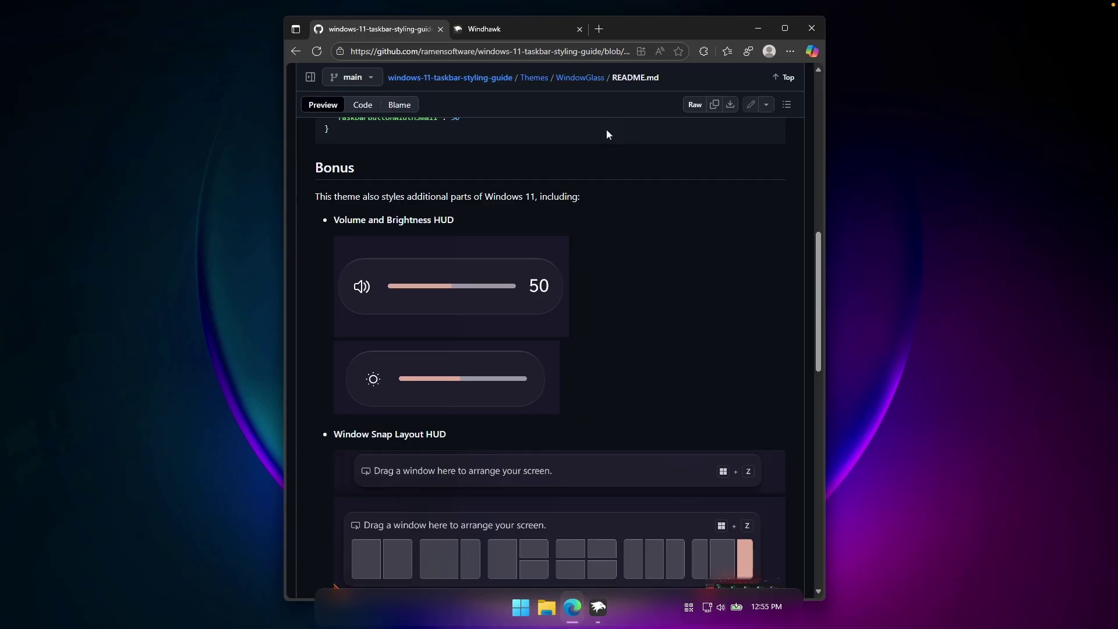
scroll(621, 322, "down", 10)
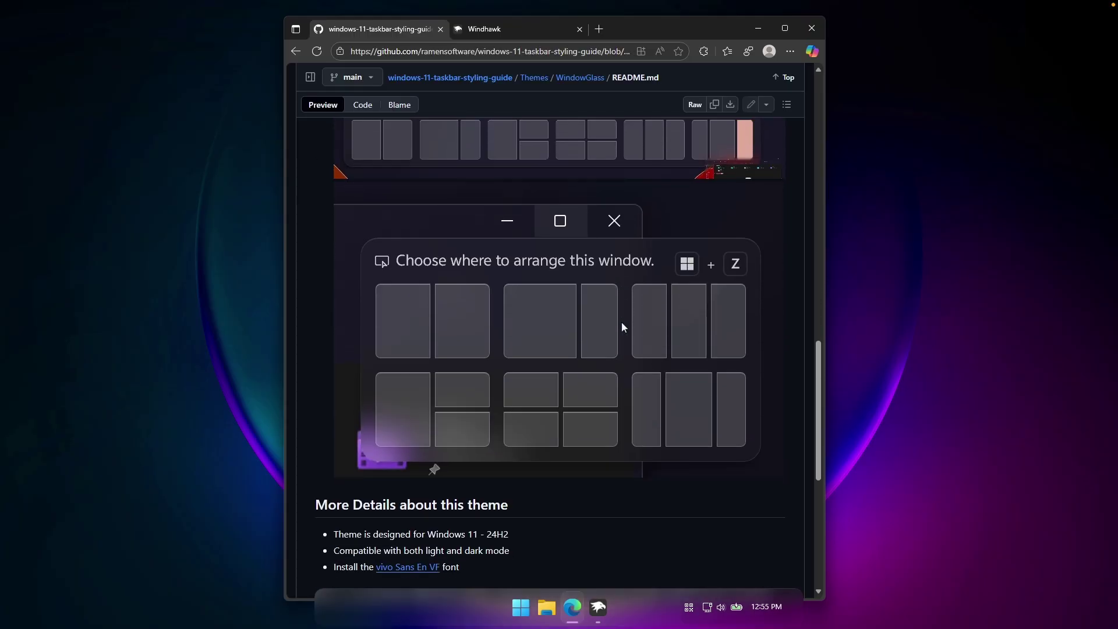
scroll(622, 323, "down", 3)
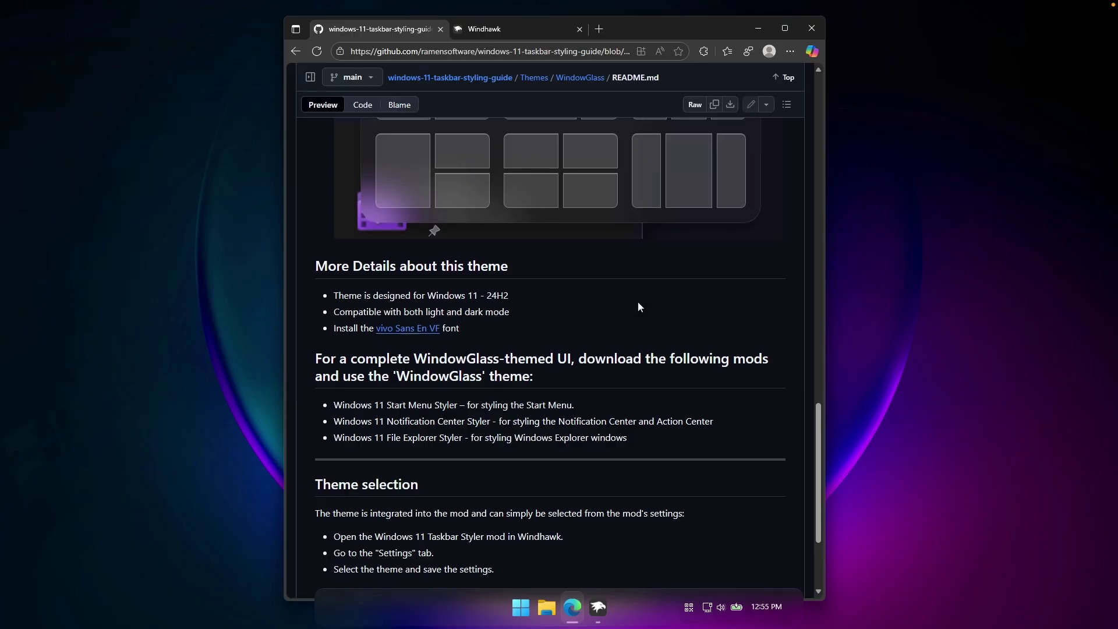
left_click(758, 28)
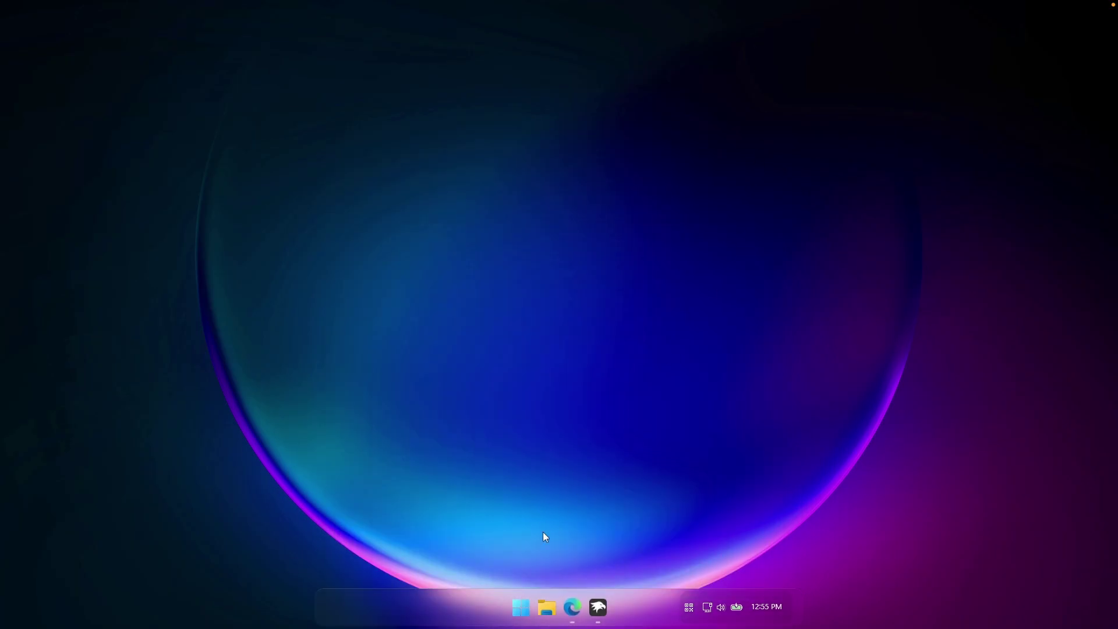
Glance at the restyled Start menu, then bring the Windhawk window back.
left_click(526, 607)
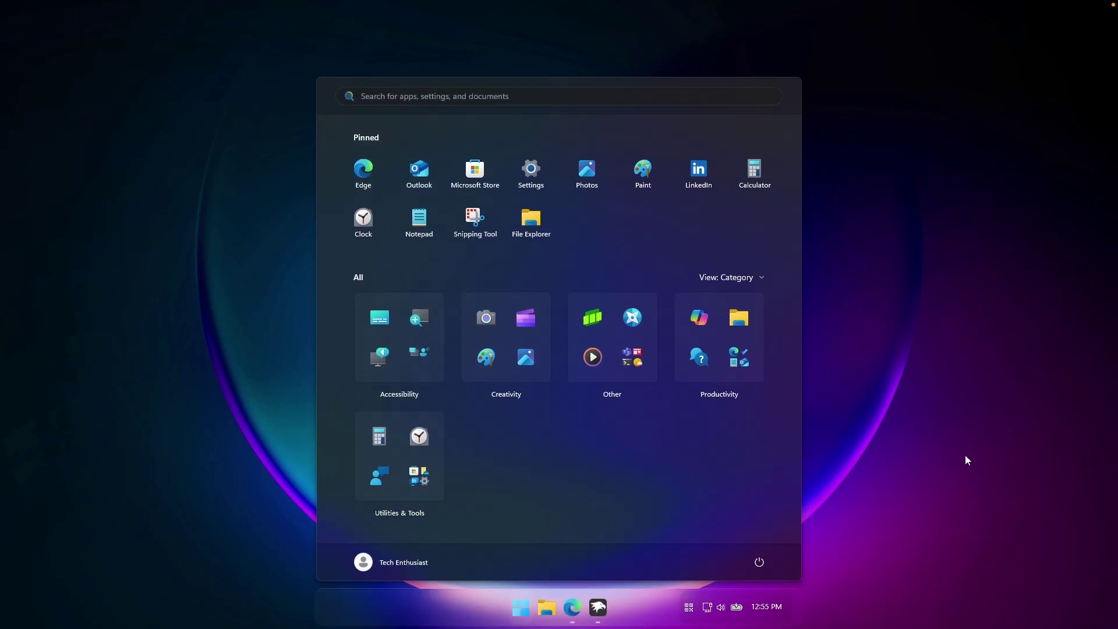
left_click(597, 607)
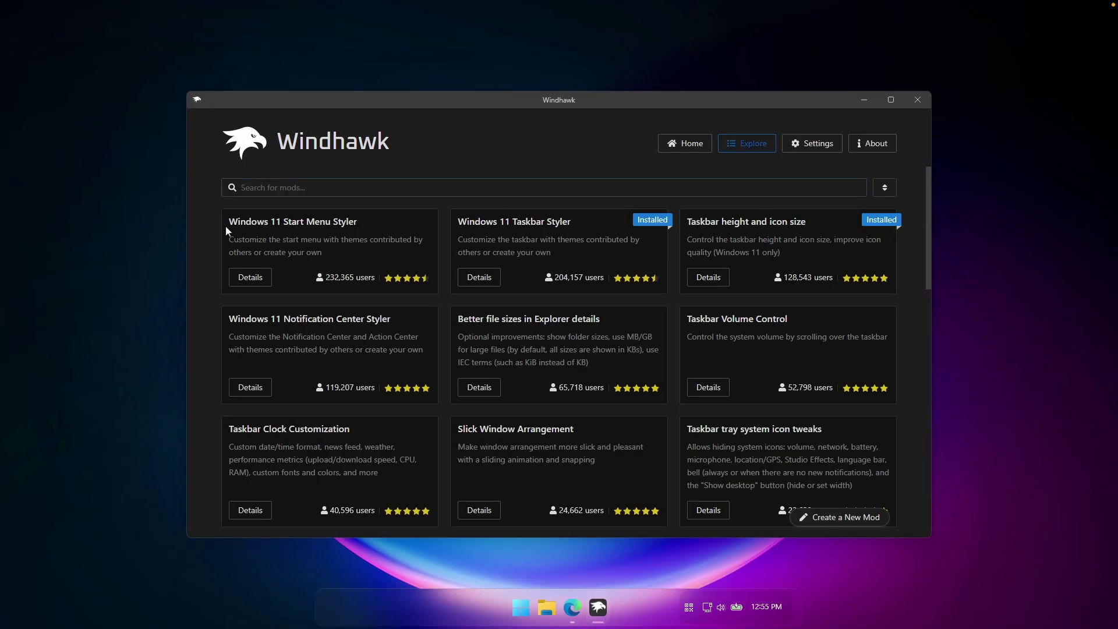
Install Windows 11 Start Menu Styler 1.3.1 from its details page, accepting the risk warning.
left_click(251, 277)
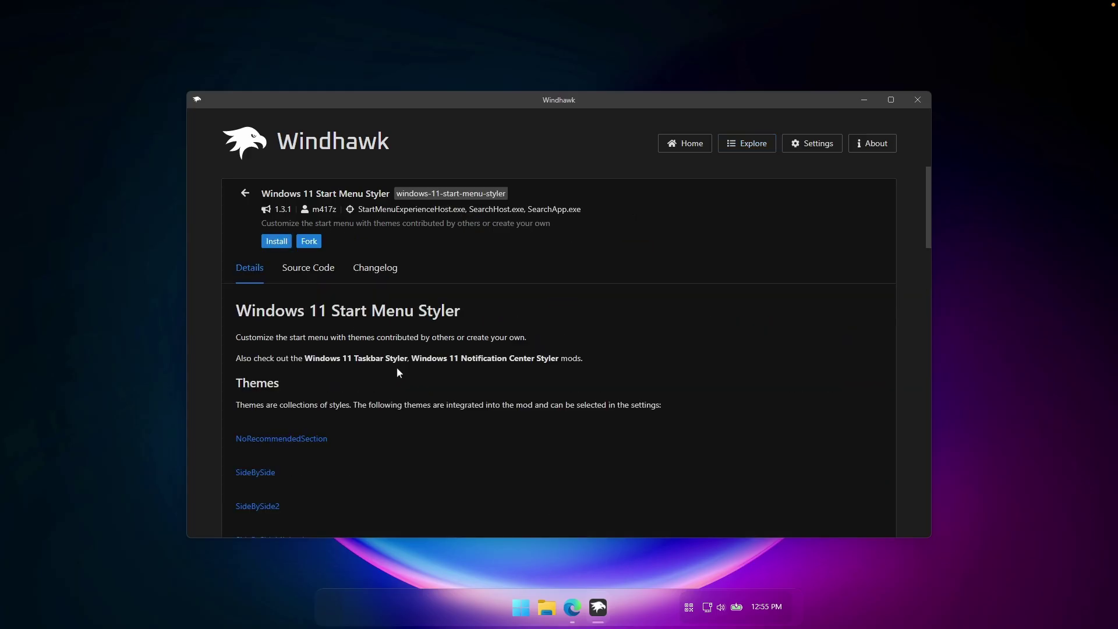
left_click(276, 241)
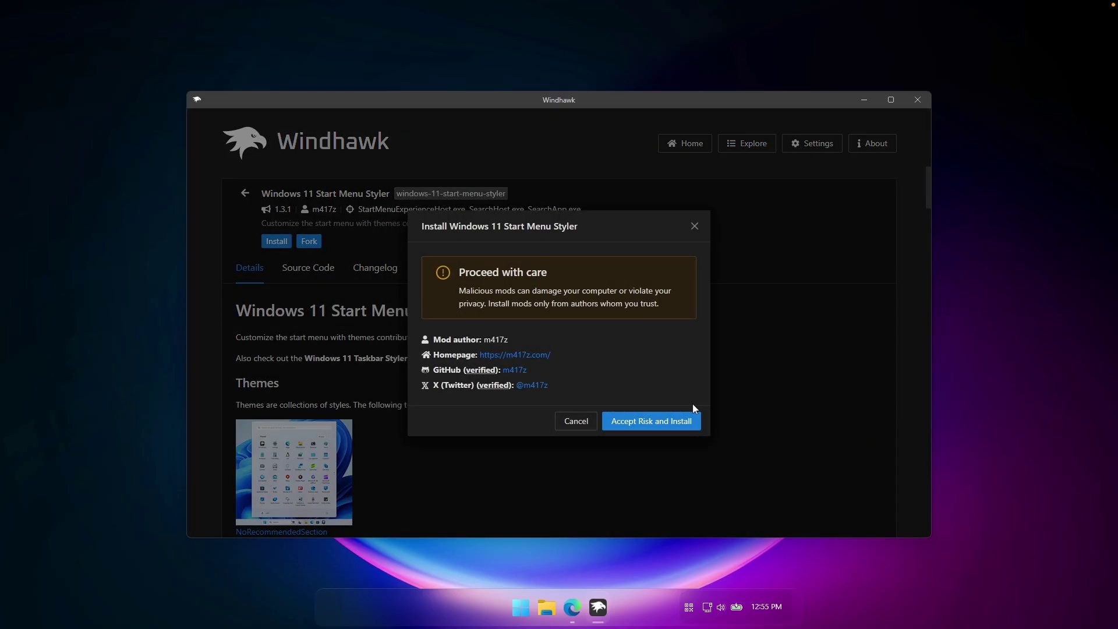
left_click(668, 426)
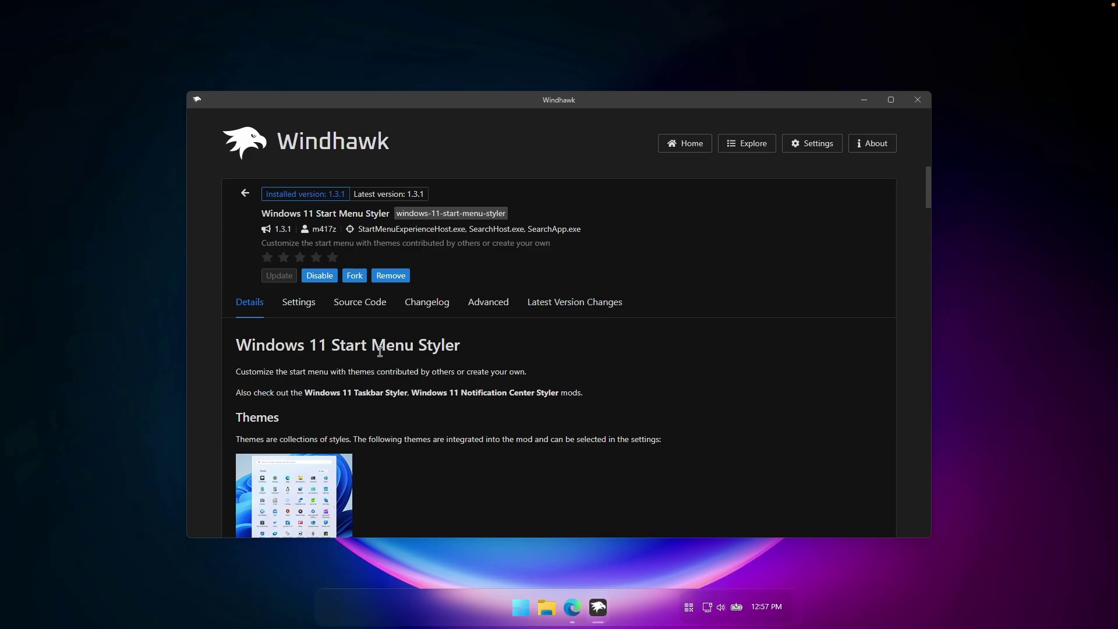
Save the Start Menu Styler with TranslucentStartMenu theme and the new layout disabled, then minimize Windhawk.
left_click(308, 307)
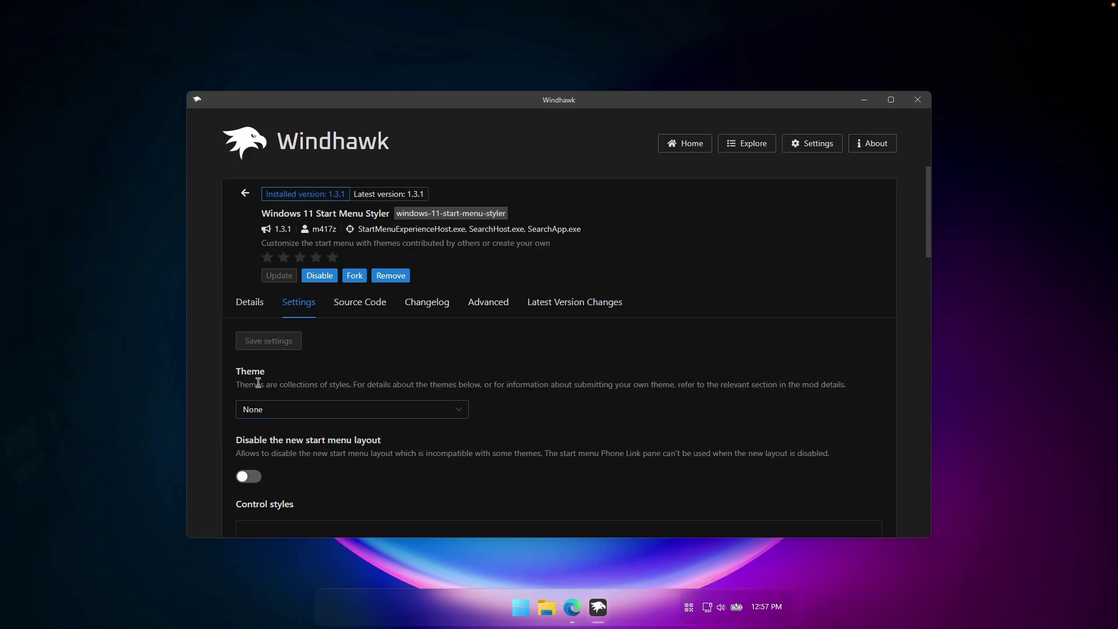
left_click(294, 412)
scroll(357, 314, "down", 5)
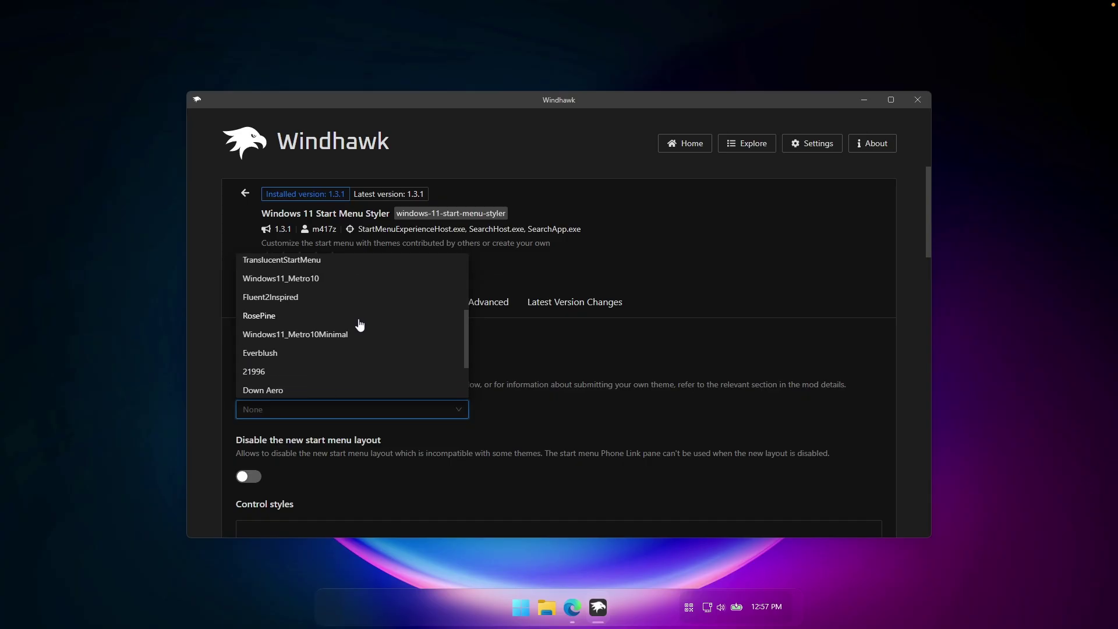
scroll(357, 337, "up", 5)
scroll(349, 366, "down", 1)
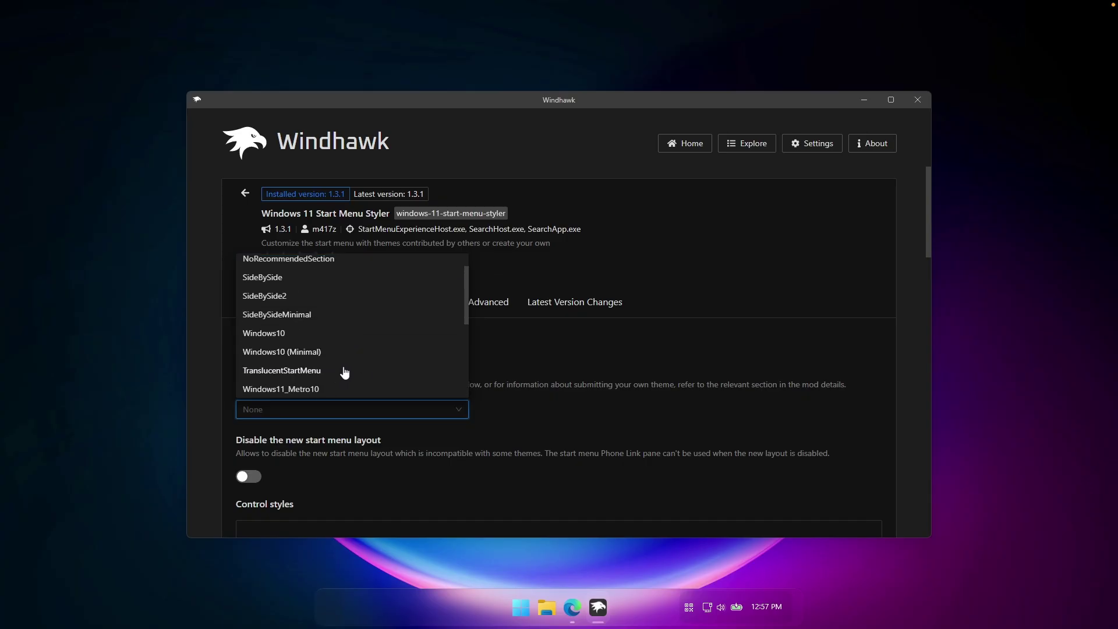
left_click(357, 373)
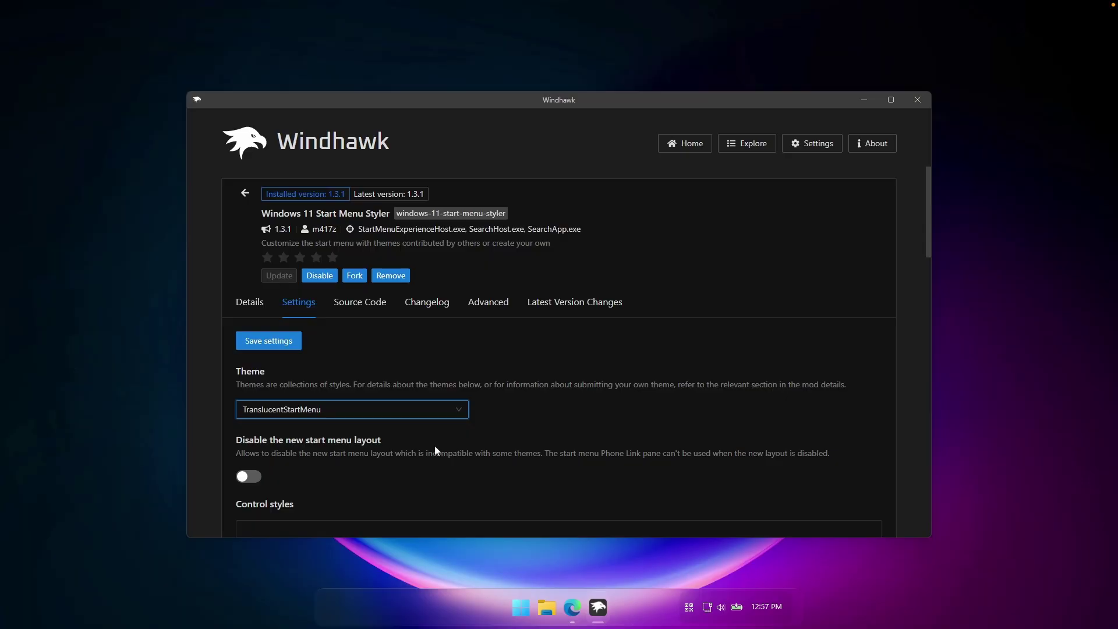
left_click(259, 479)
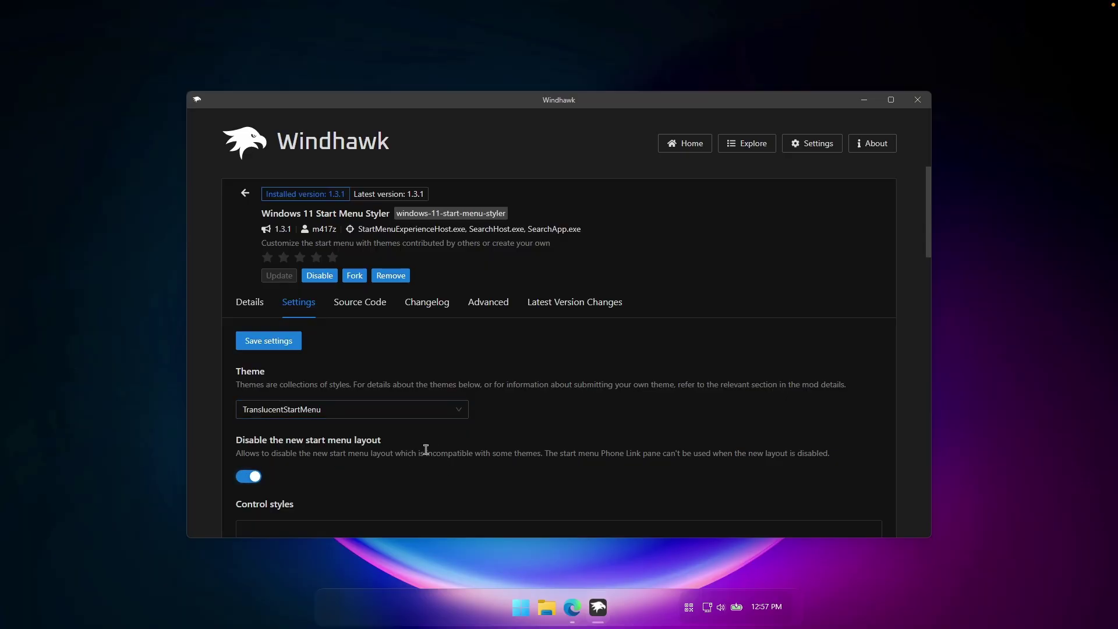
left_click(288, 344)
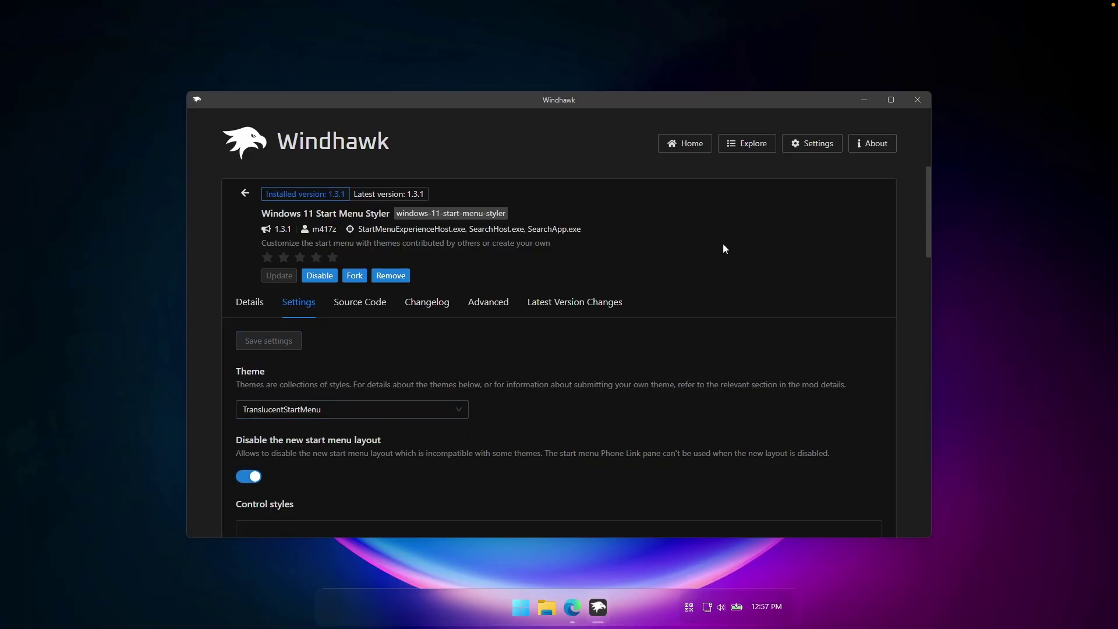
left_click(863, 101)
left_click(520, 605)
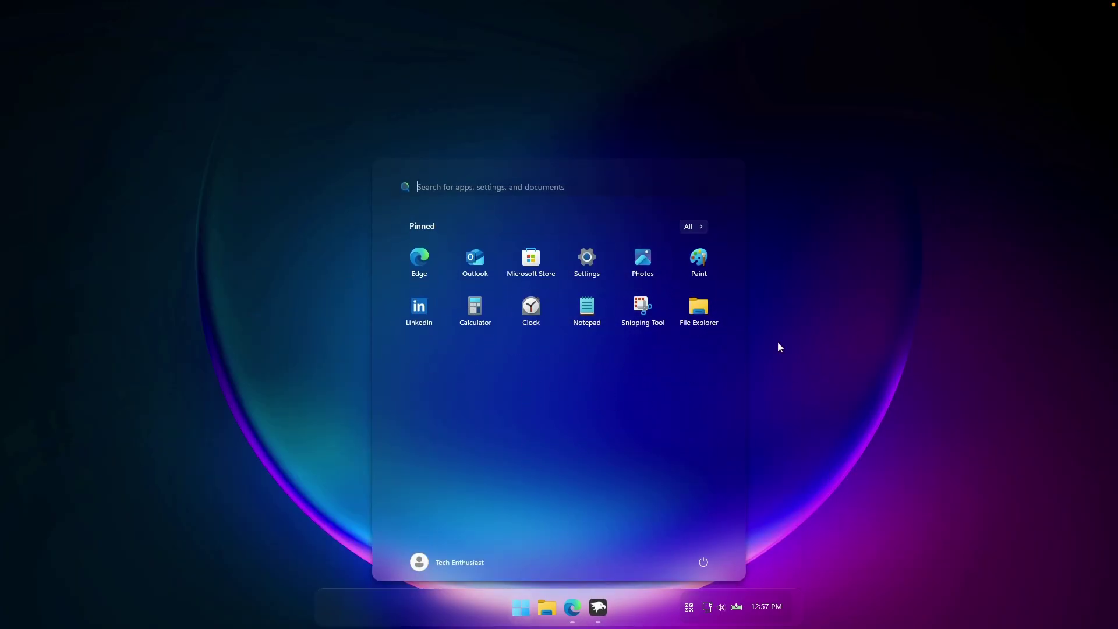
left_click(693, 227)
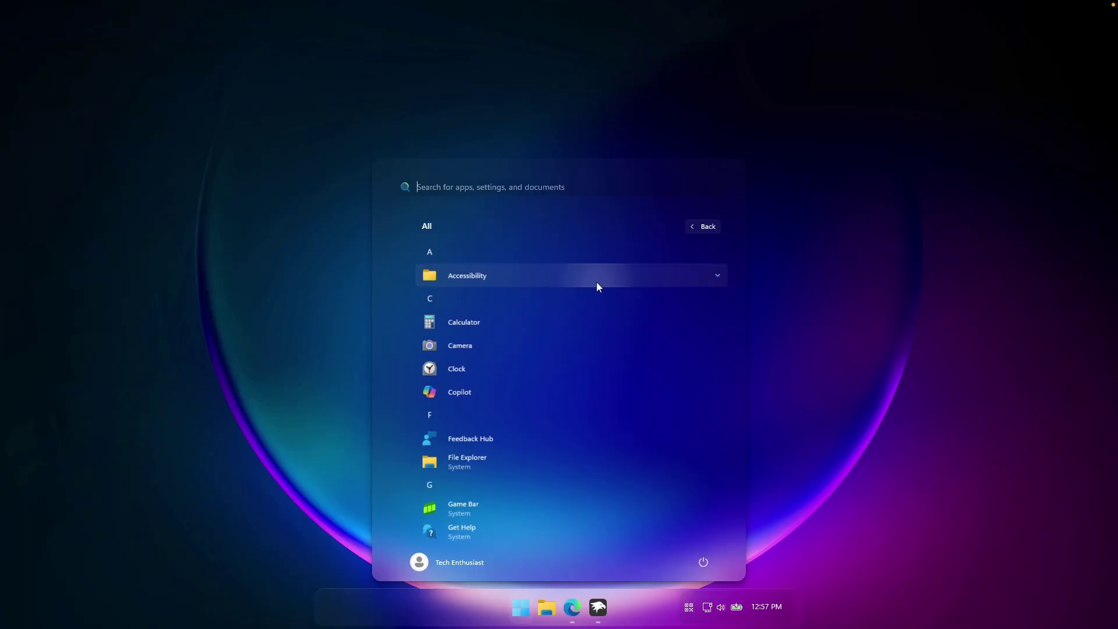
scroll(596, 282, "down", 5)
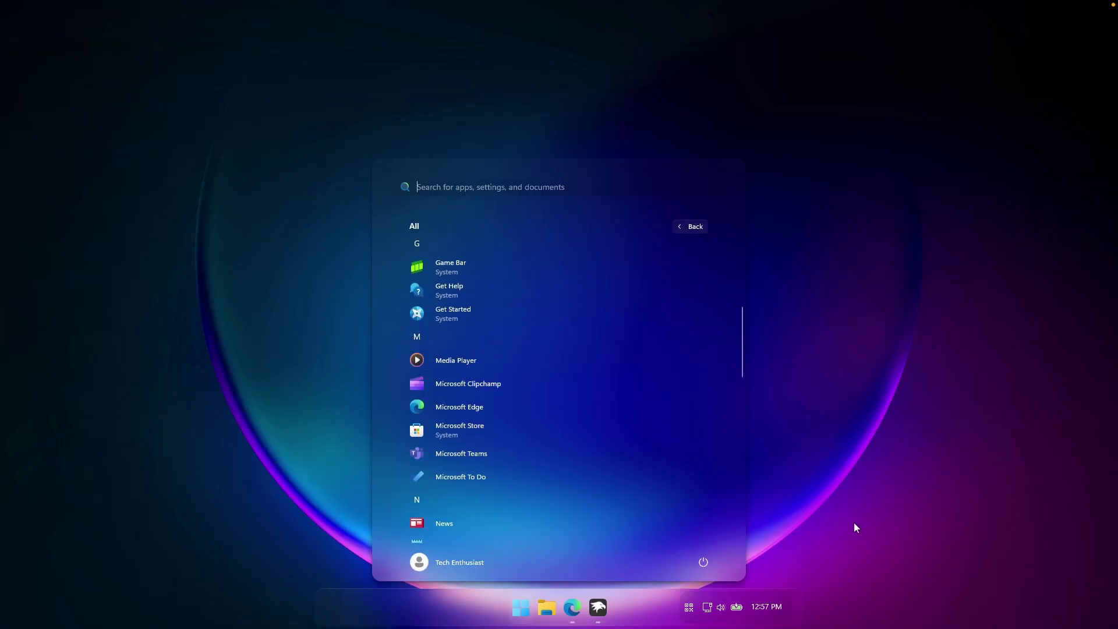
left_click(776, 608)
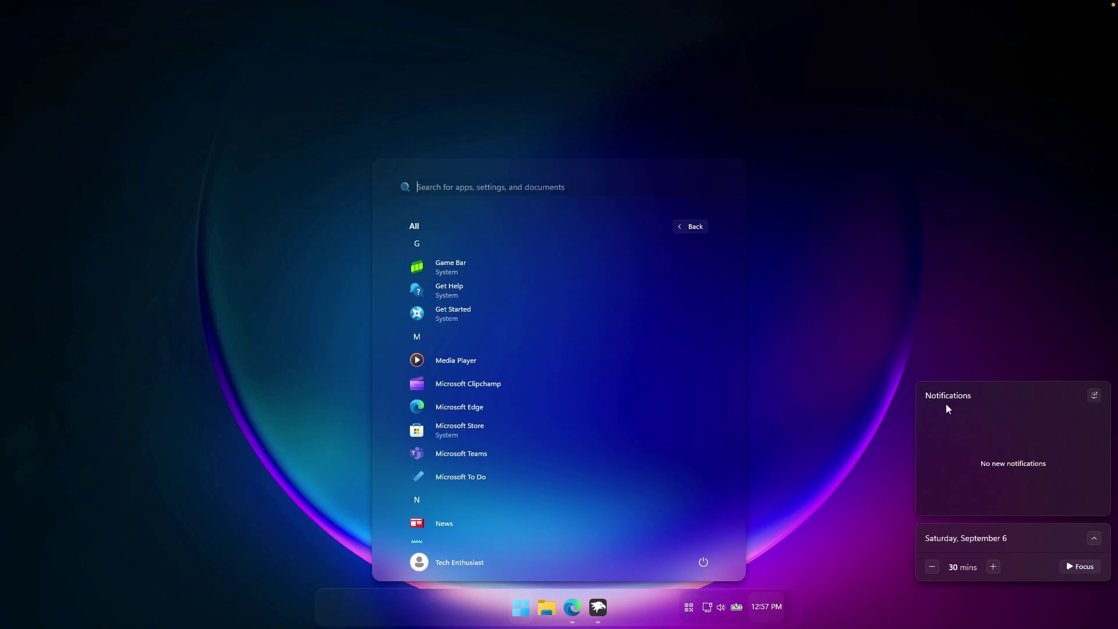
left_click(596, 613)
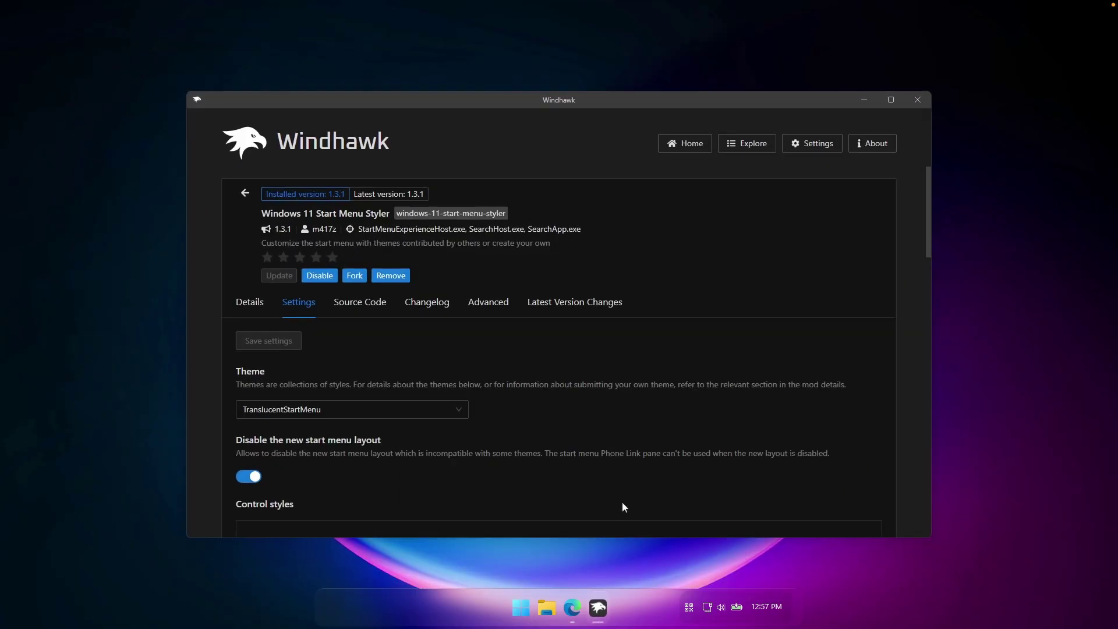
Install Windows 11 Notification Center Styler 1.3.2 from the Explore catalogue, accepting the risk.
left_click(744, 148)
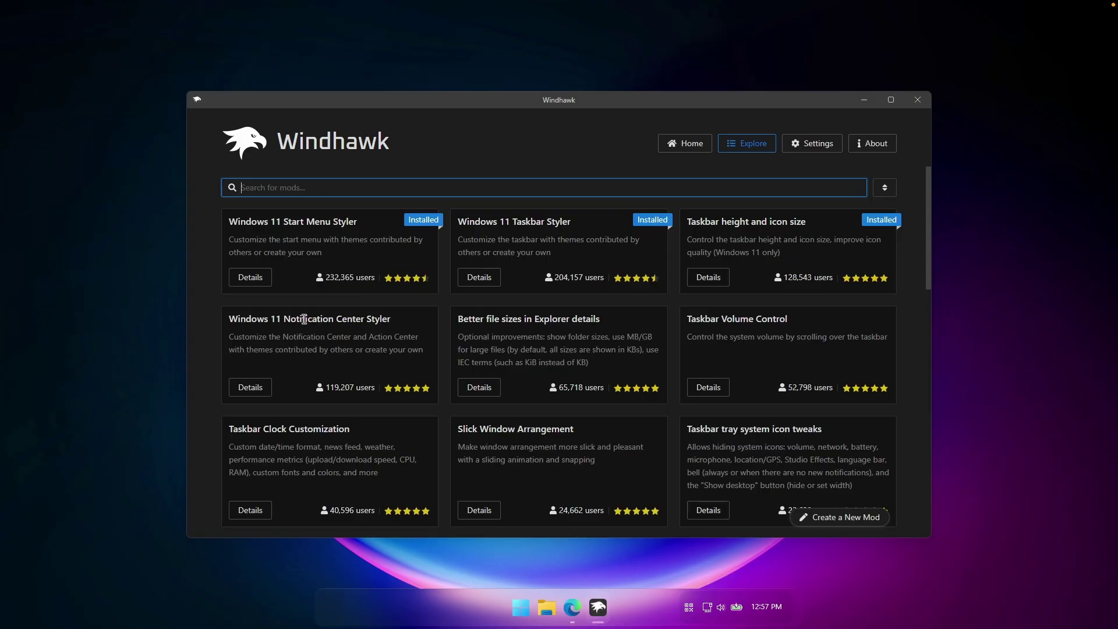
left_click(258, 386)
left_click(277, 242)
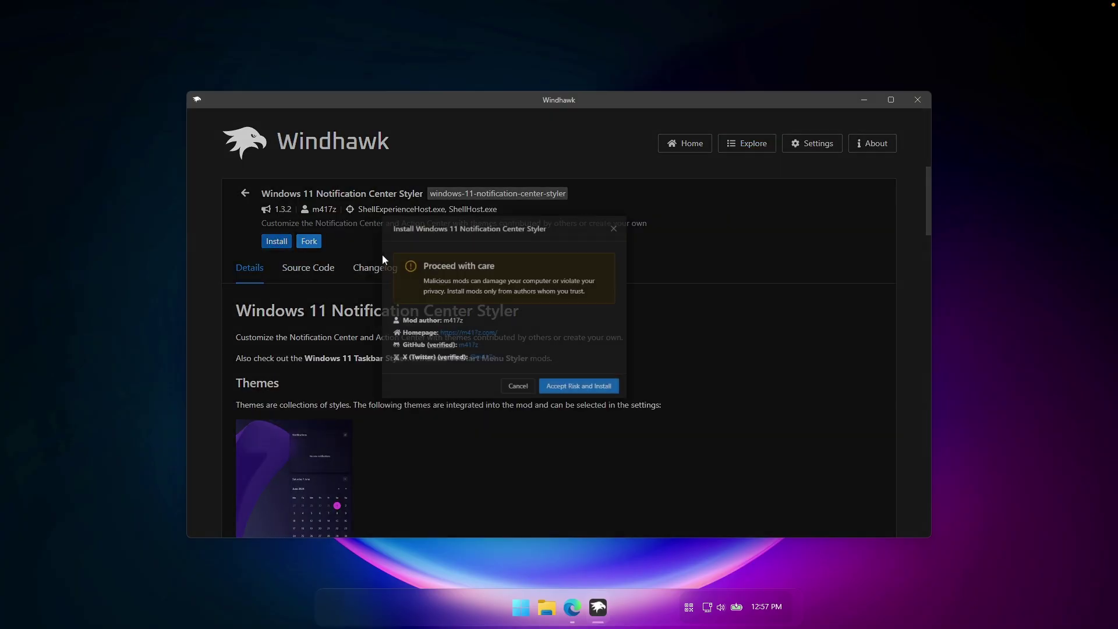
left_click(651, 420)
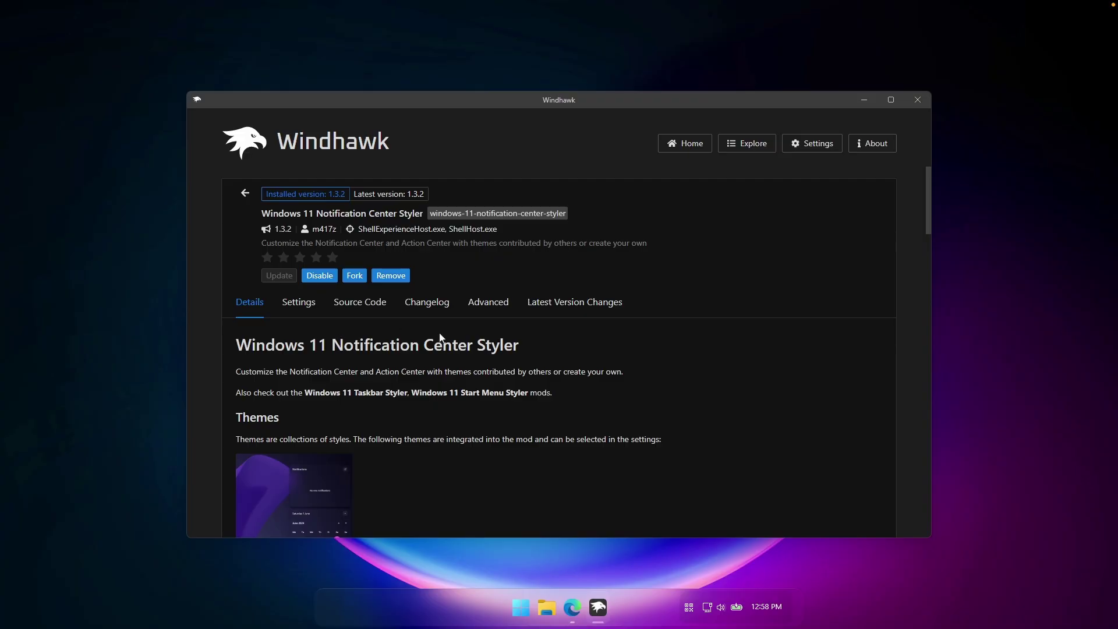
Choose TranslucentShell as the Notification Center Styler theme and close Windhawk.
left_click(299, 303)
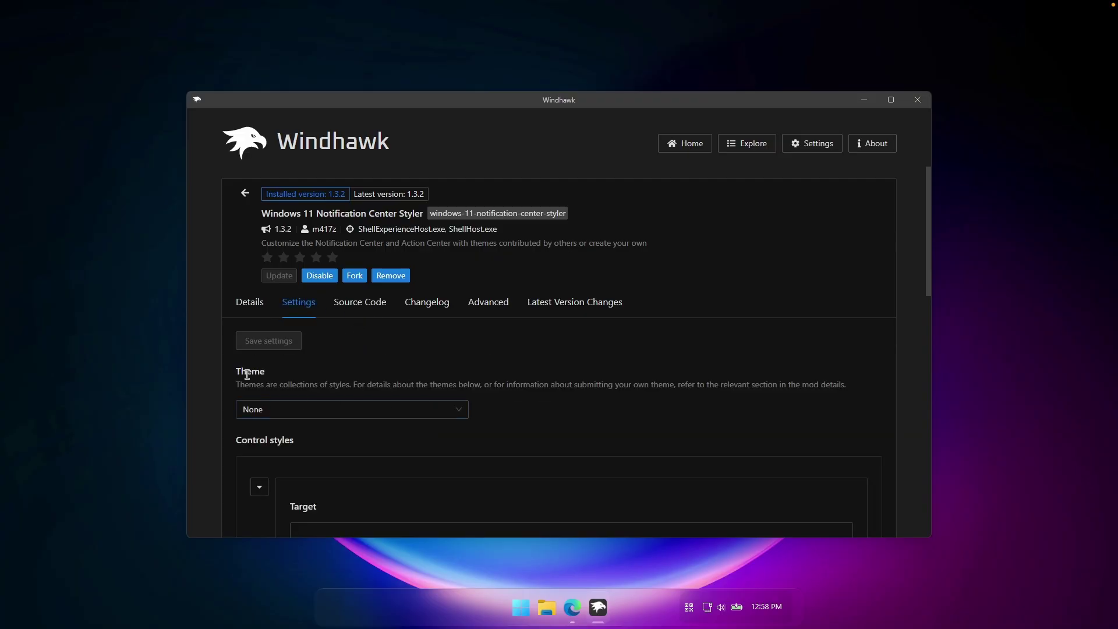
left_click(289, 411)
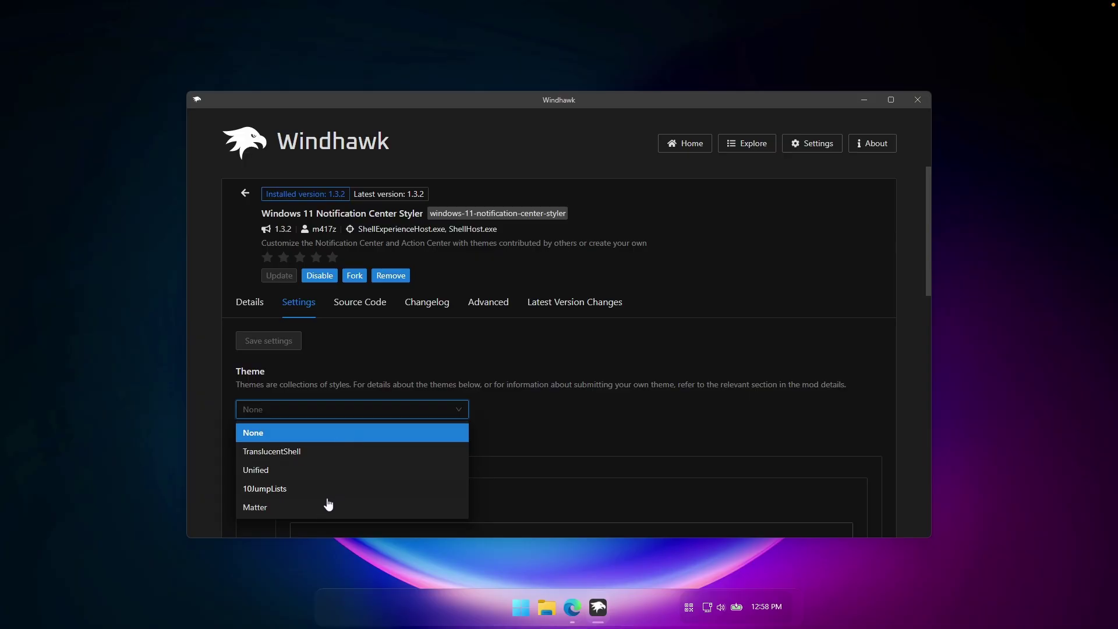
left_click(320, 452)
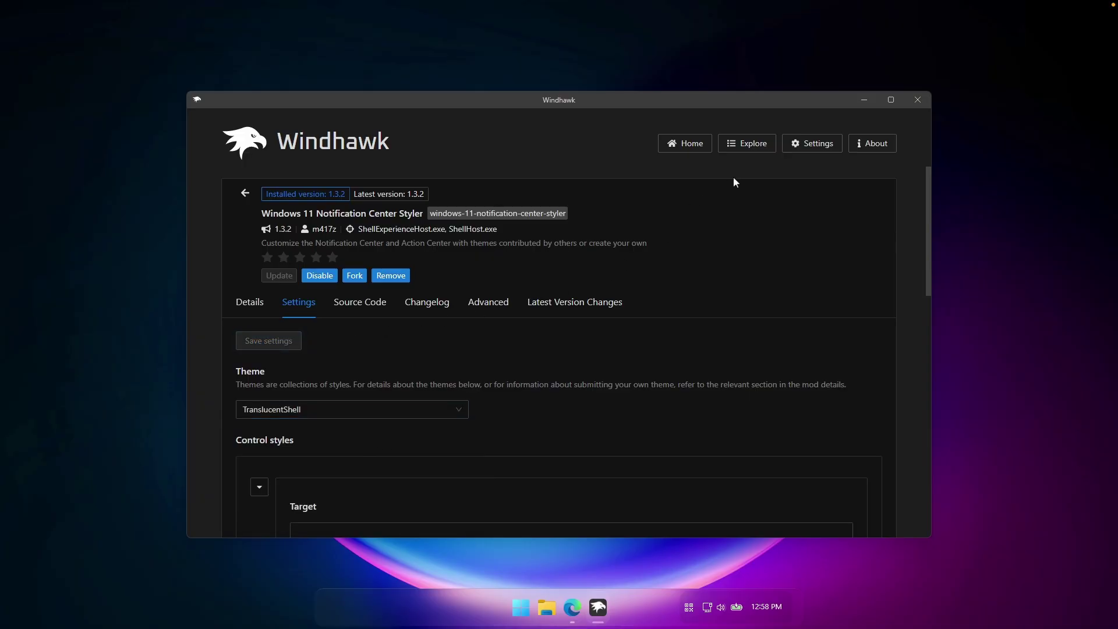
left_click(918, 100)
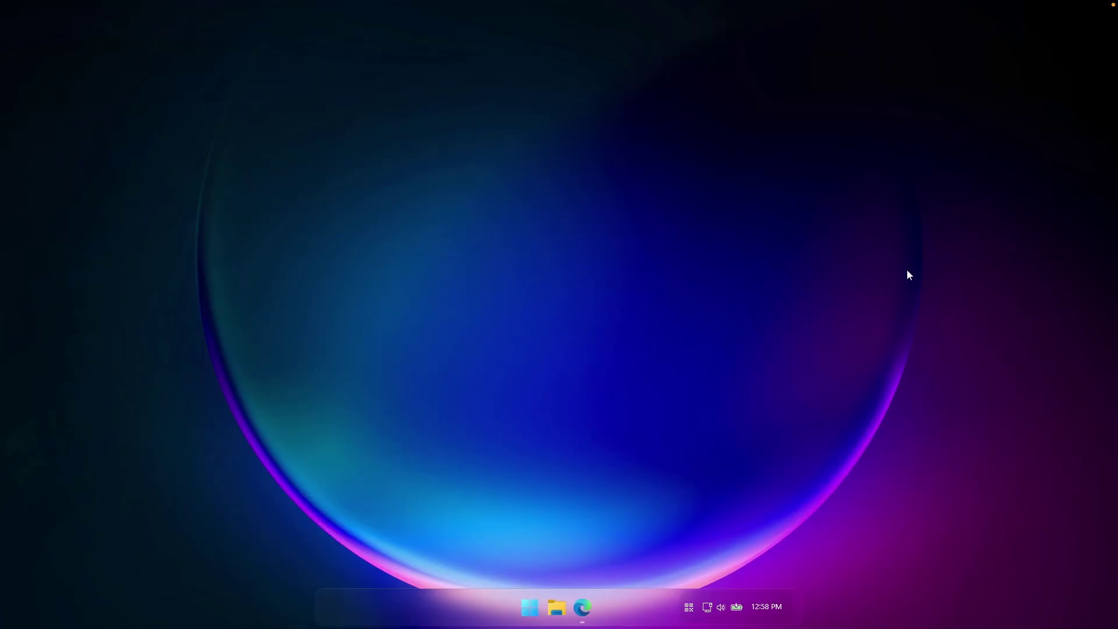
left_click(774, 604)
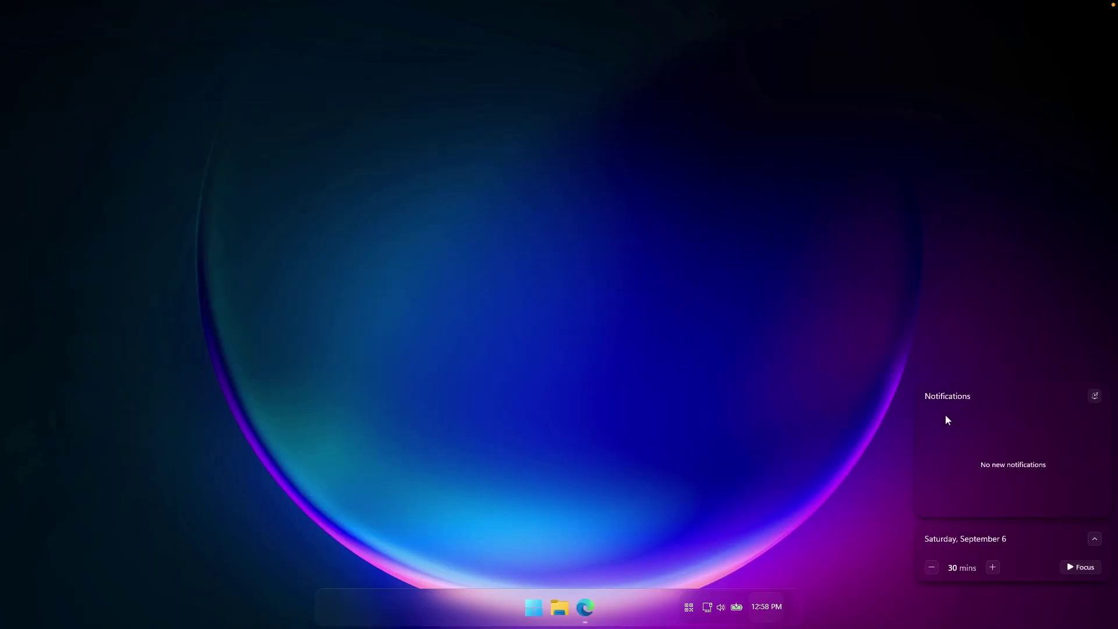
left_click(1094, 539)
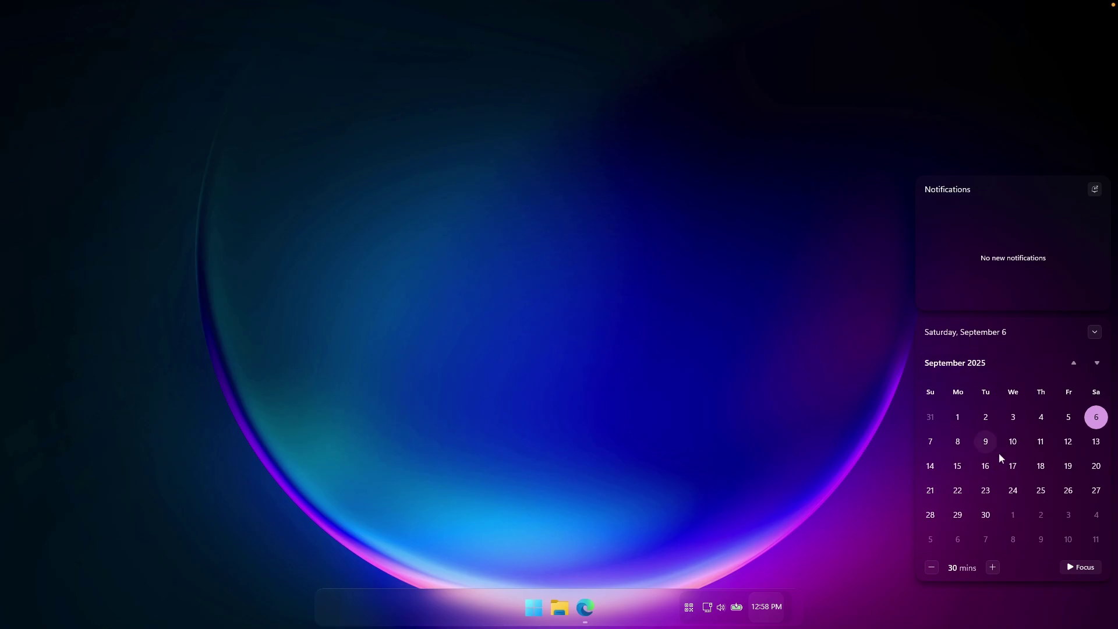
left_click(722, 606)
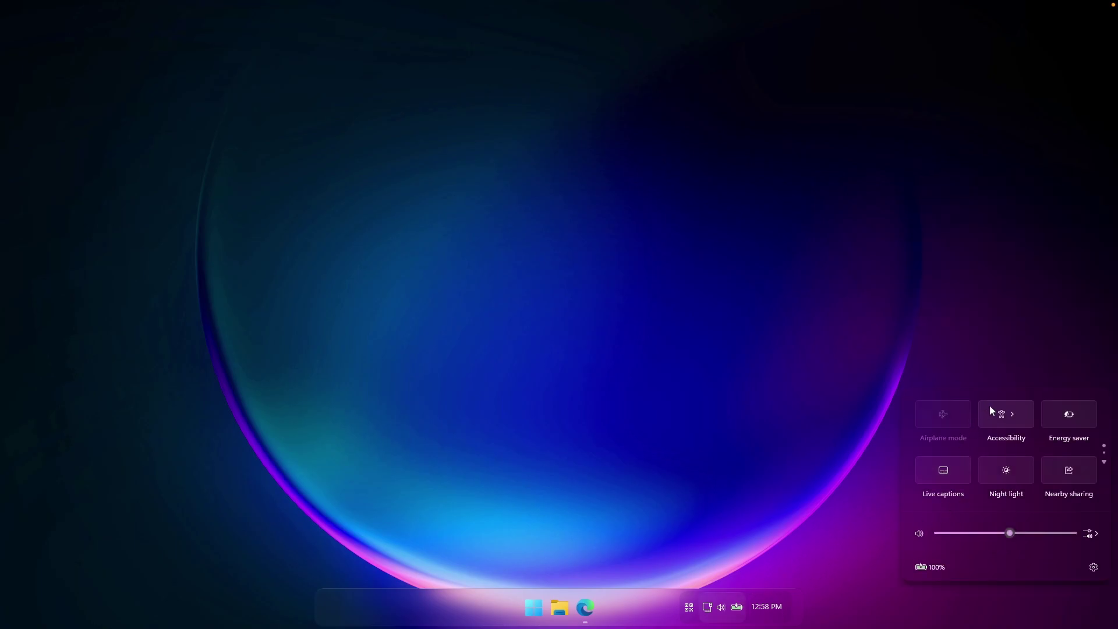
scroll(1062, 452, "down", 1)
scroll(1036, 447, "up", 1)
left_click(727, 450)
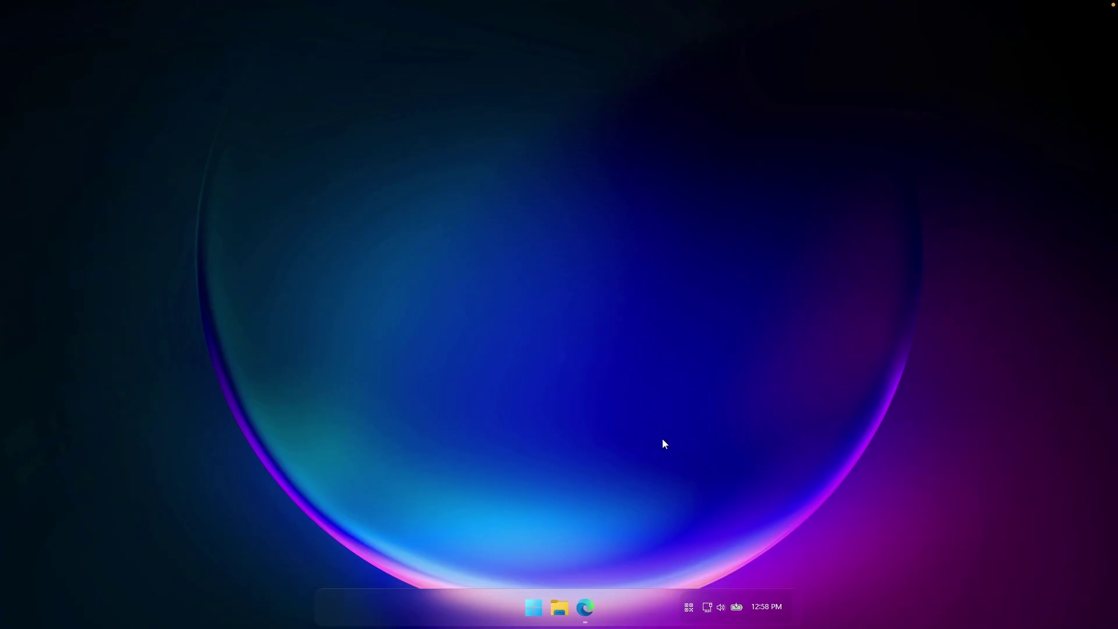
Set taskbar Search to 'Search icon and label' via taskbar settings, then minimize Settings.
right_click(466, 599)
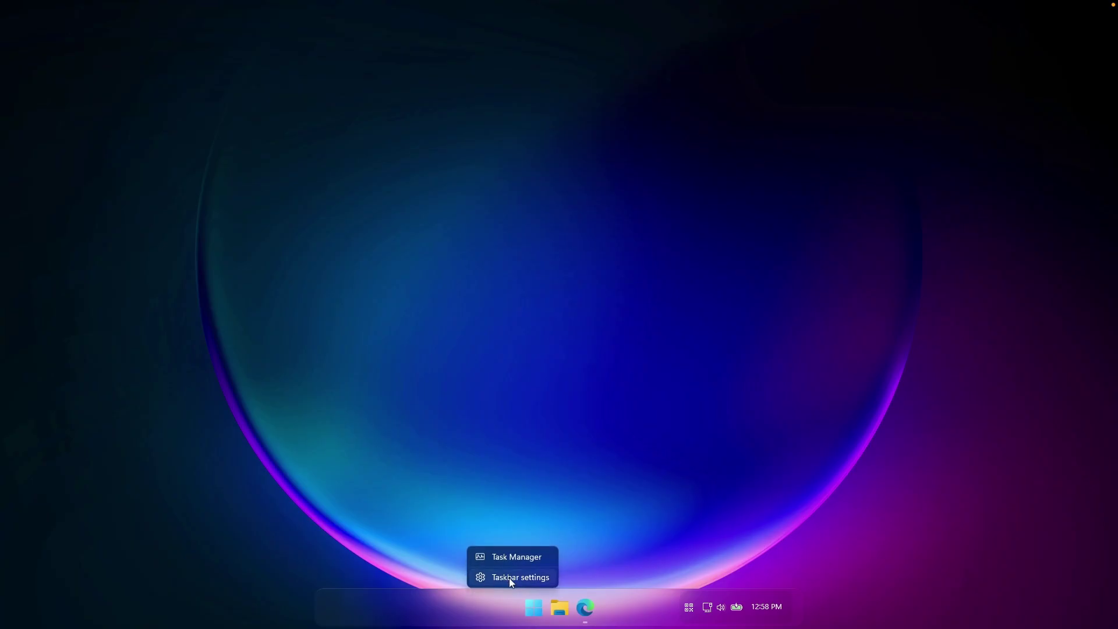
left_click(551, 577)
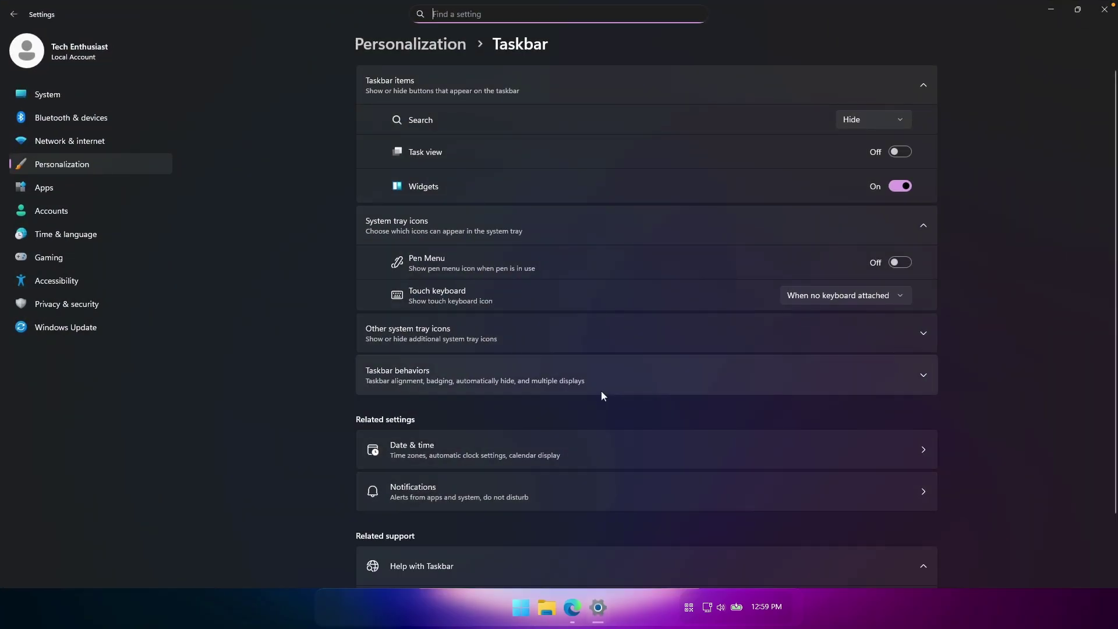
left_click(862, 120)
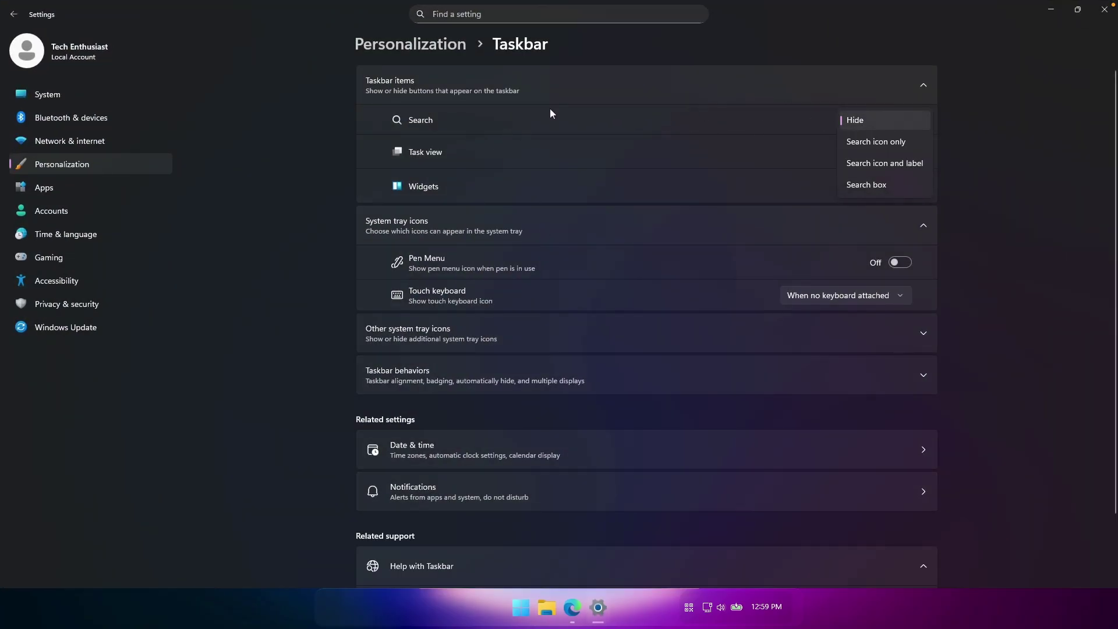
left_click(876, 161)
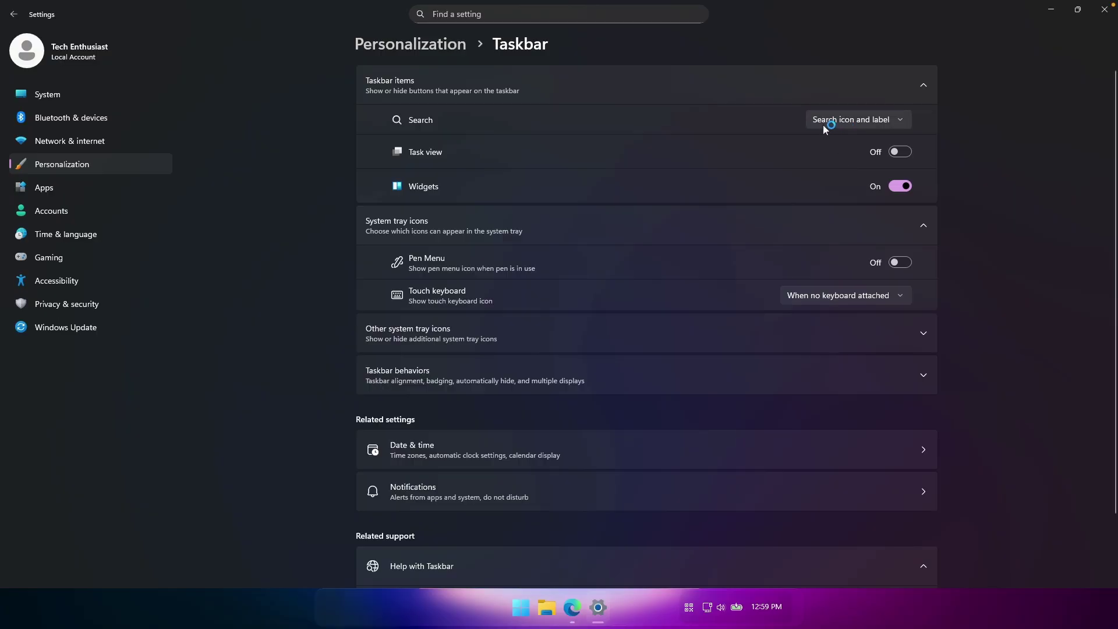
left_click(1051, 9)
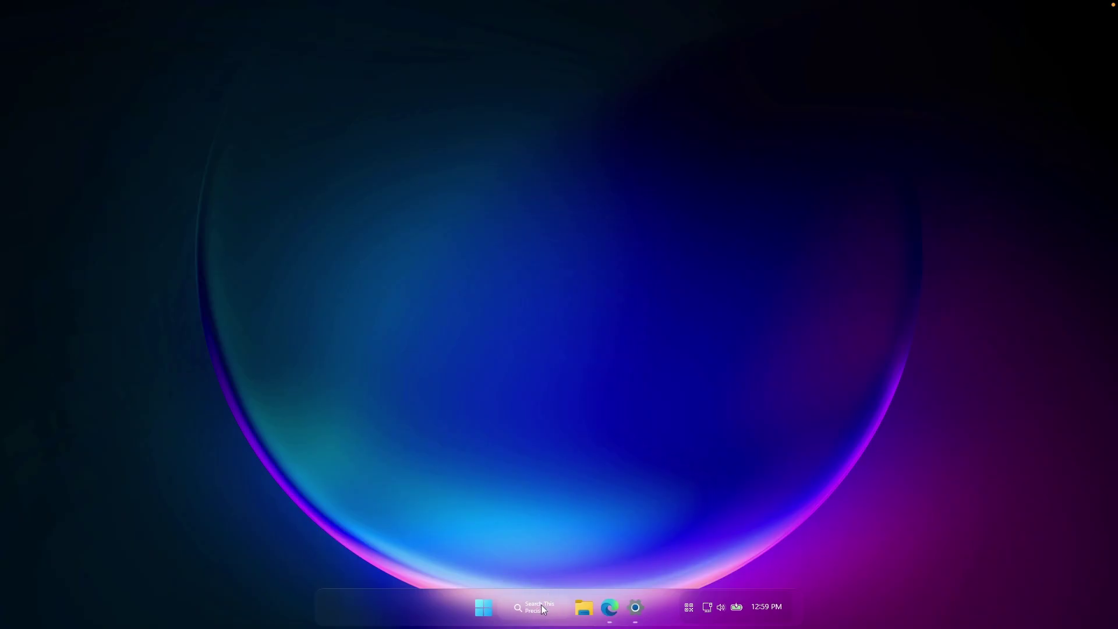
Toggle the restyled search panel open and closed a few times.
left_click(551, 615)
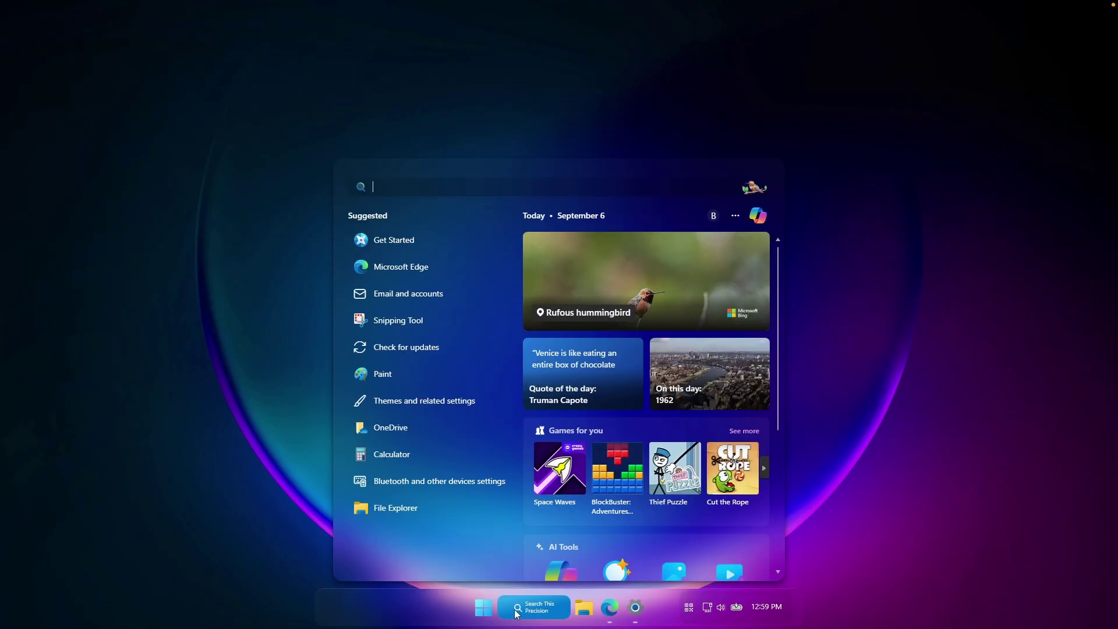
left_click(529, 607)
left_click(528, 605)
left_click(531, 607)
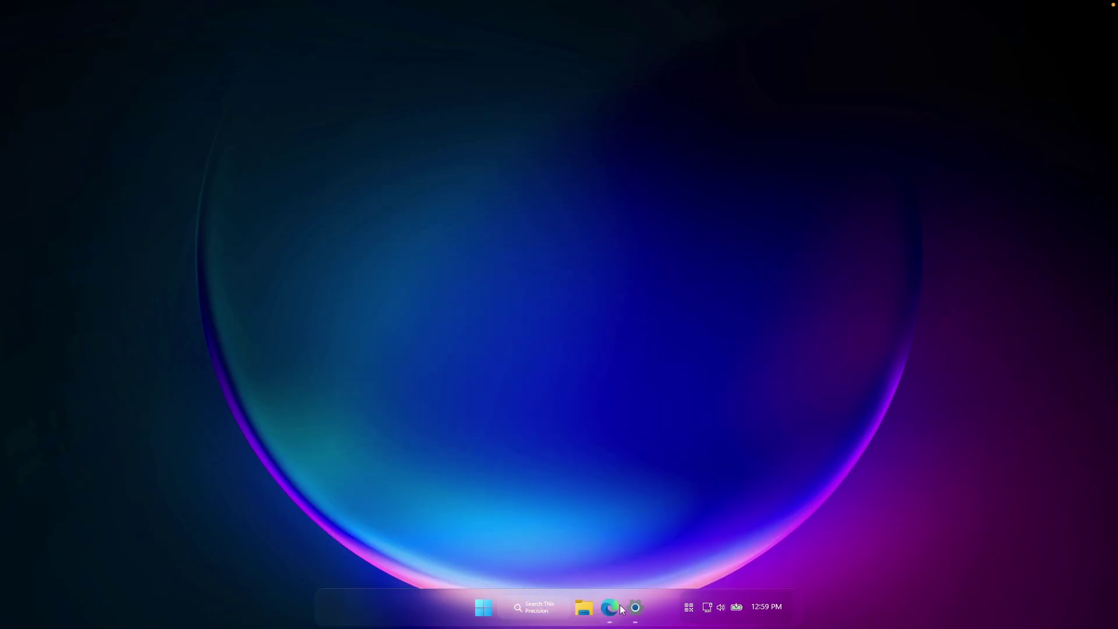
Restore Settings from its taskbar thumbnail, un-maximize it and nudge it up-left.
mouse_move(620, 608)
mouse_move(607, 540)
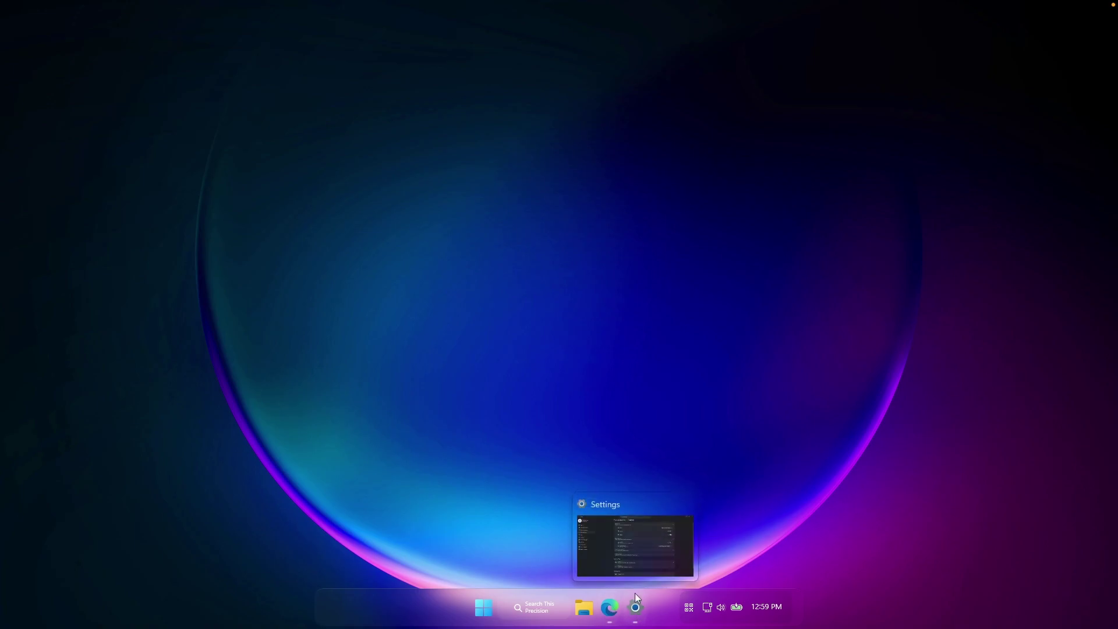
mouse_move(646, 533)
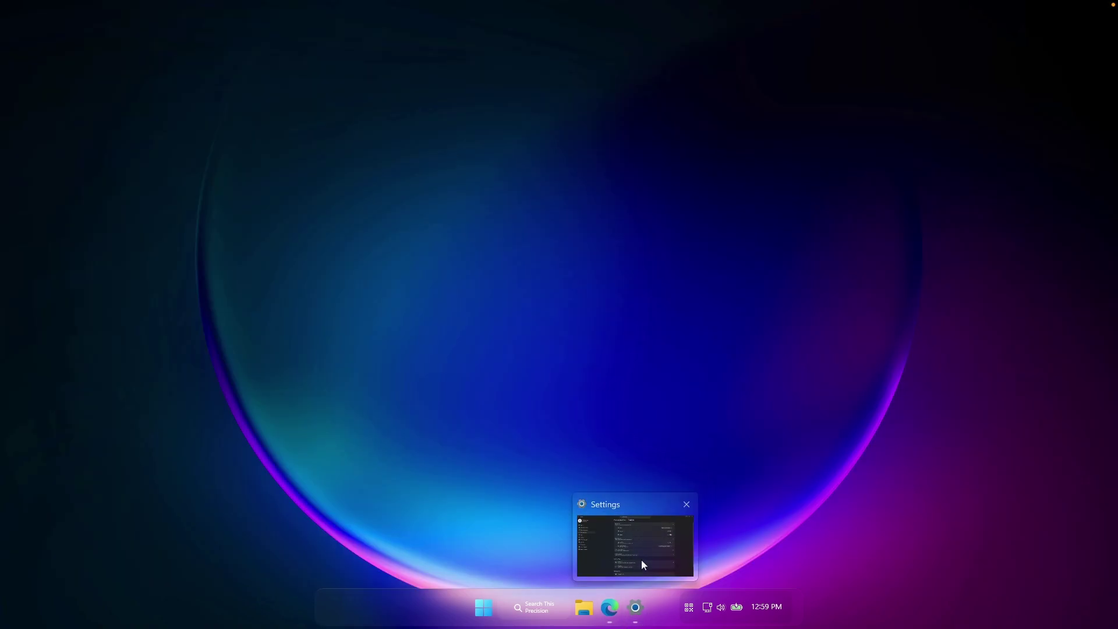
left_click(645, 545)
left_click(1075, 16)
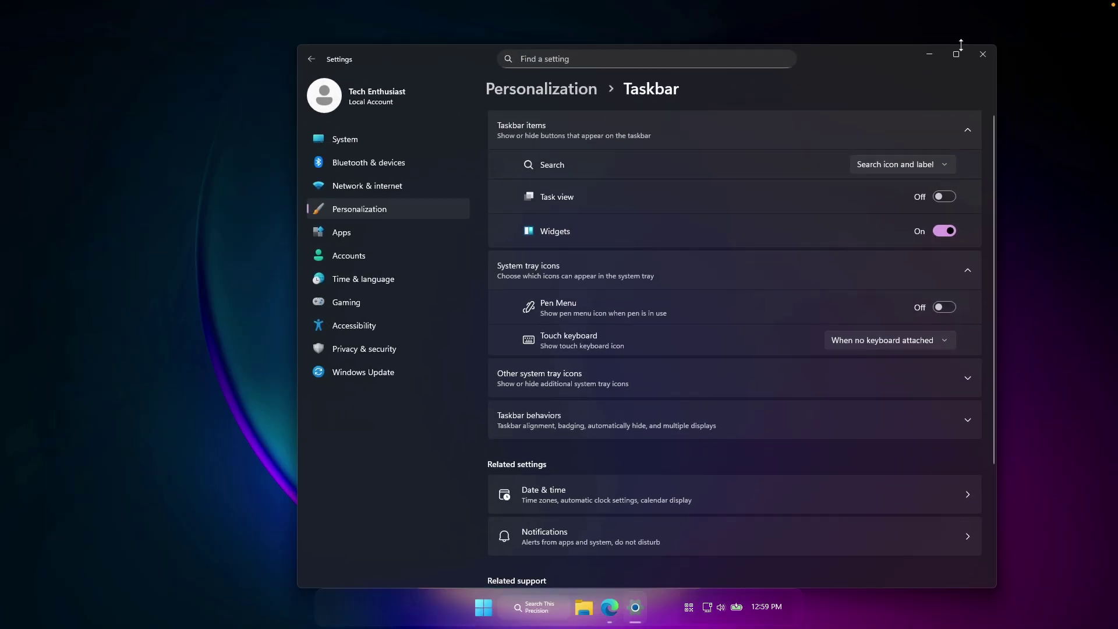
left_click_drag(882, 58, 829, 47)
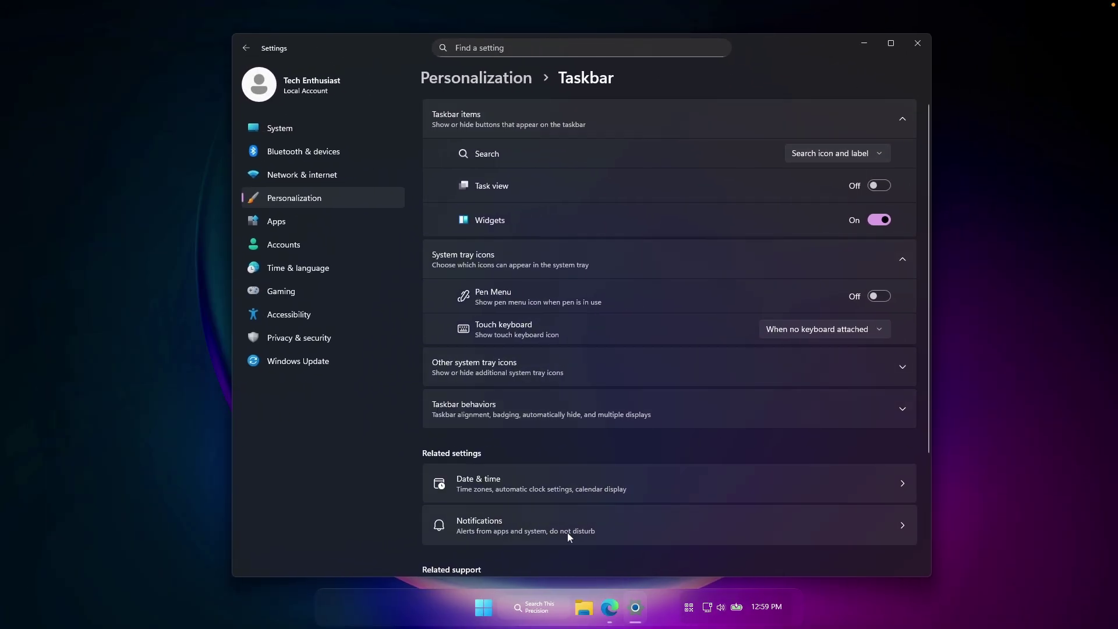
Open and dismiss the Start menu, then close the Settings window.
left_click(486, 607)
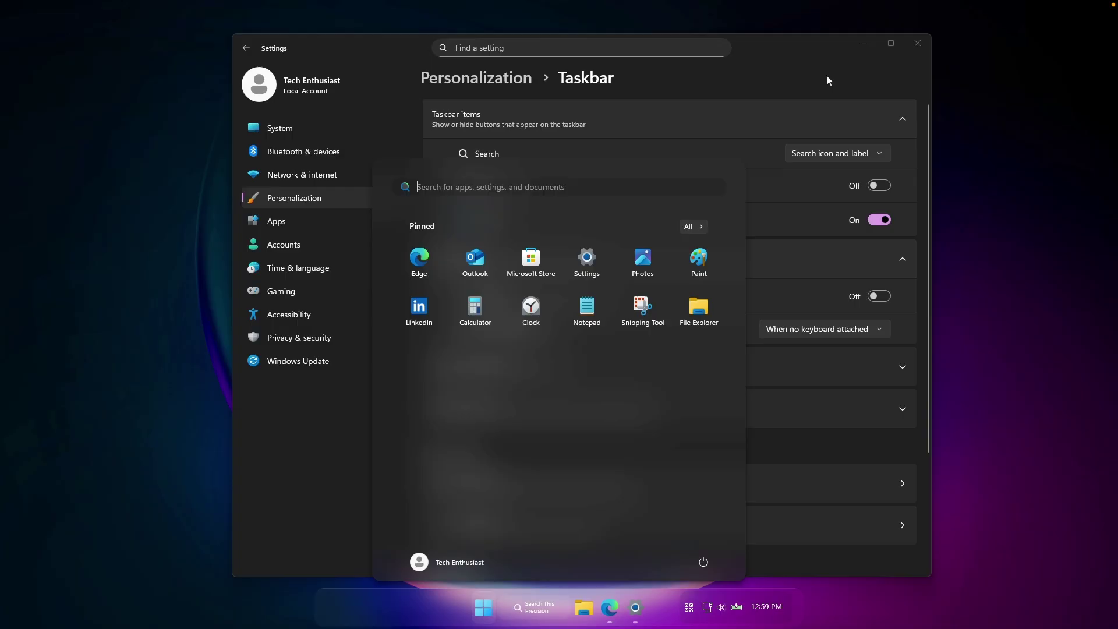
left_click(910, 49)
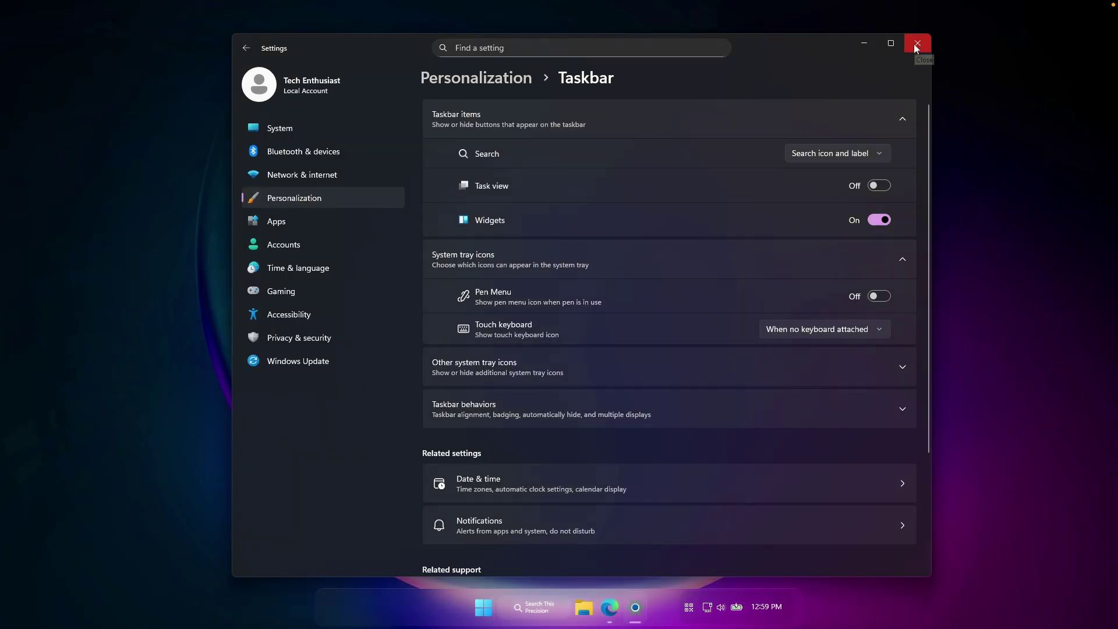
left_click(915, 46)
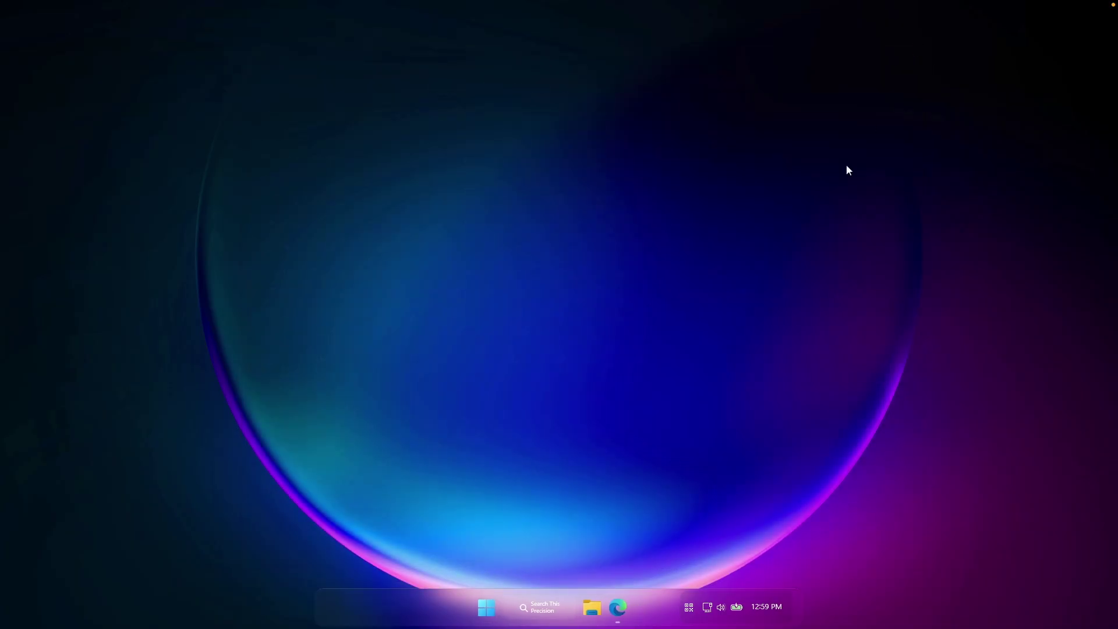
Exit Windhawk from its hidden tray icon, confirming the exit and the administrator prompt.
left_click(689, 611)
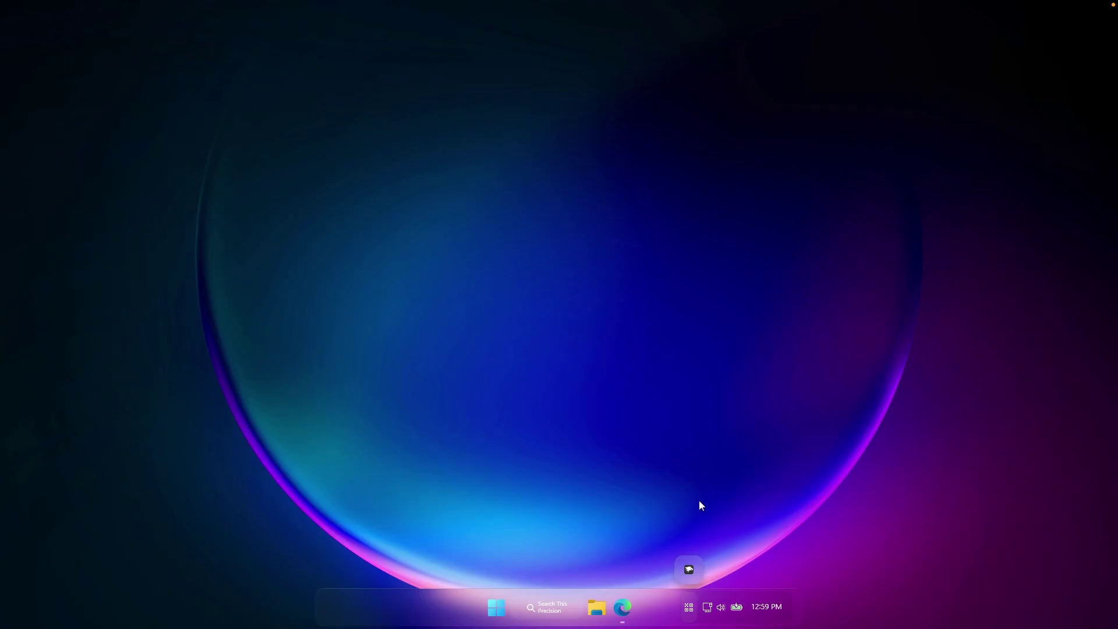
right_click(690, 572)
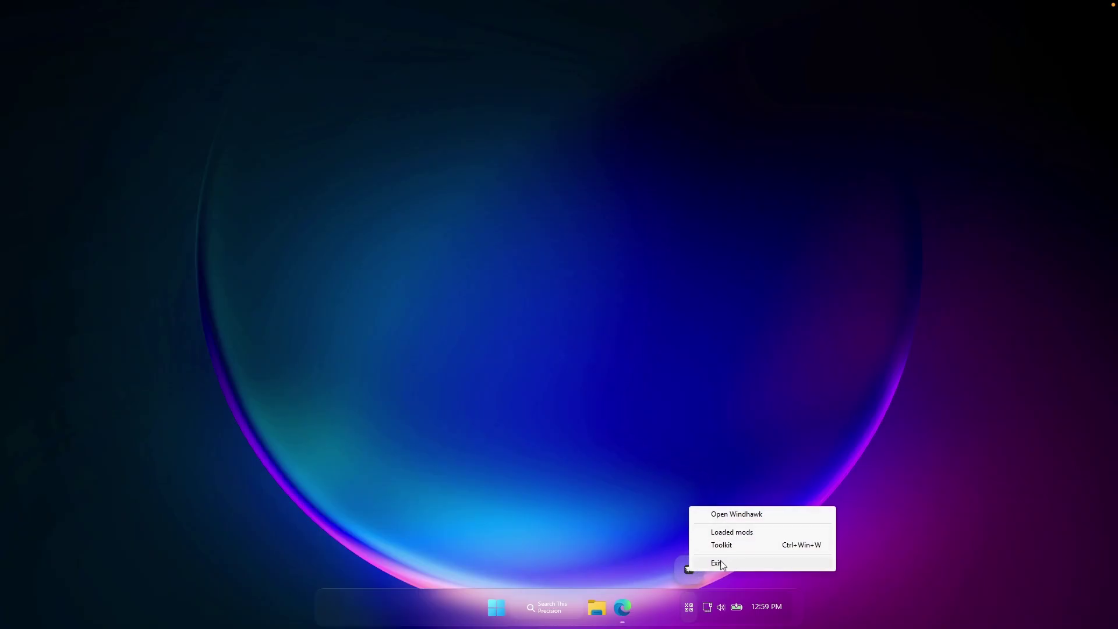
left_click(718, 563)
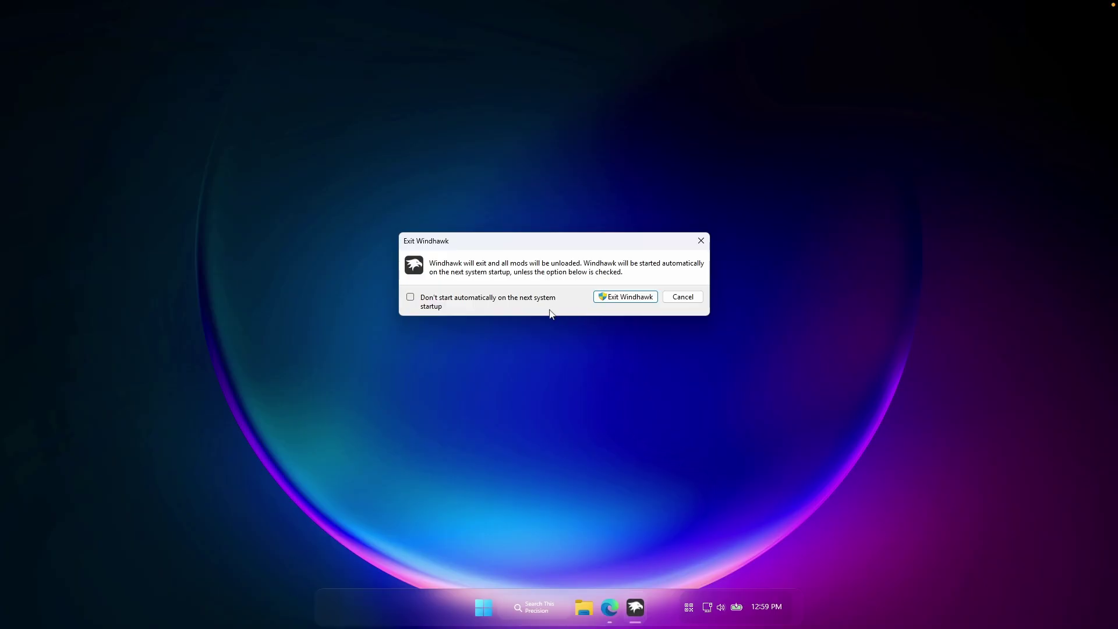
left_click(626, 297)
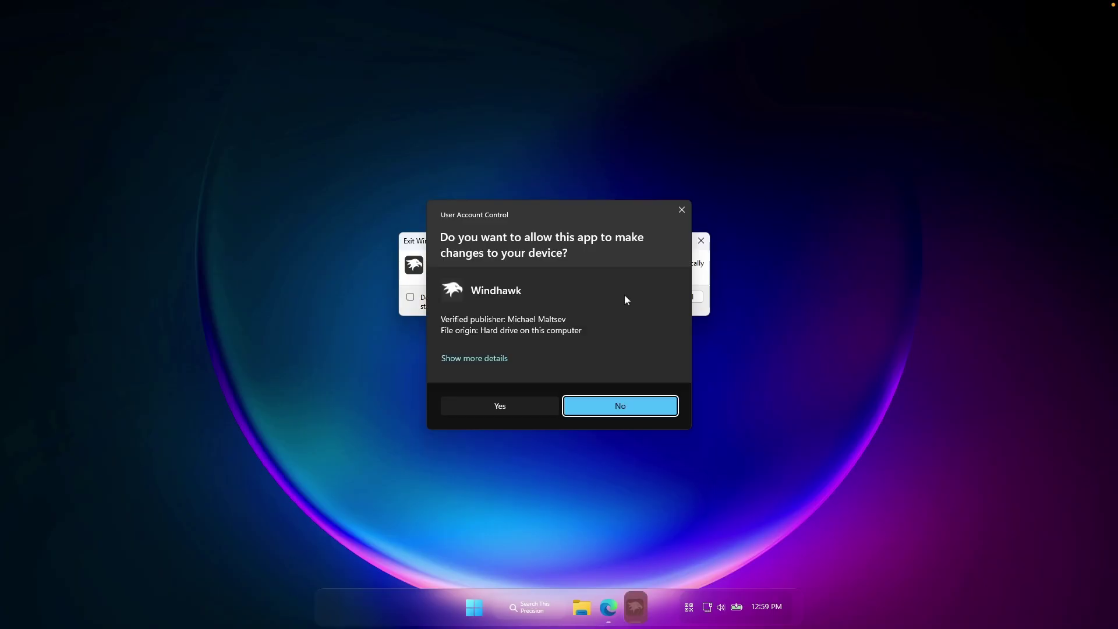
left_click(520, 408)
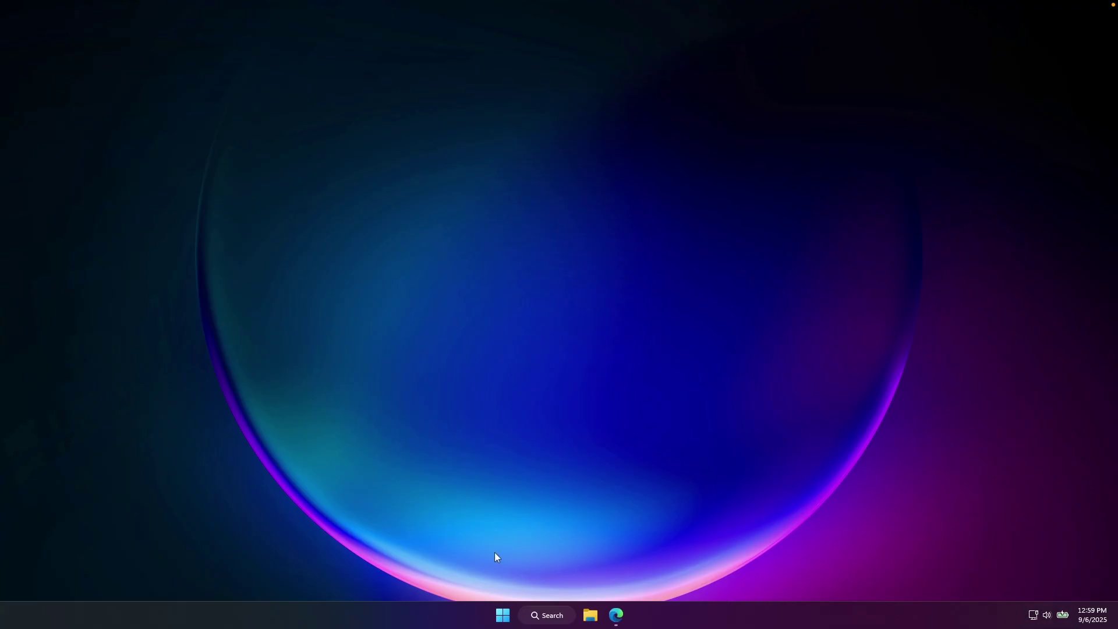
Open Installed apps in Windows Settings via Start, Settings and Apps.
left_click(503, 615)
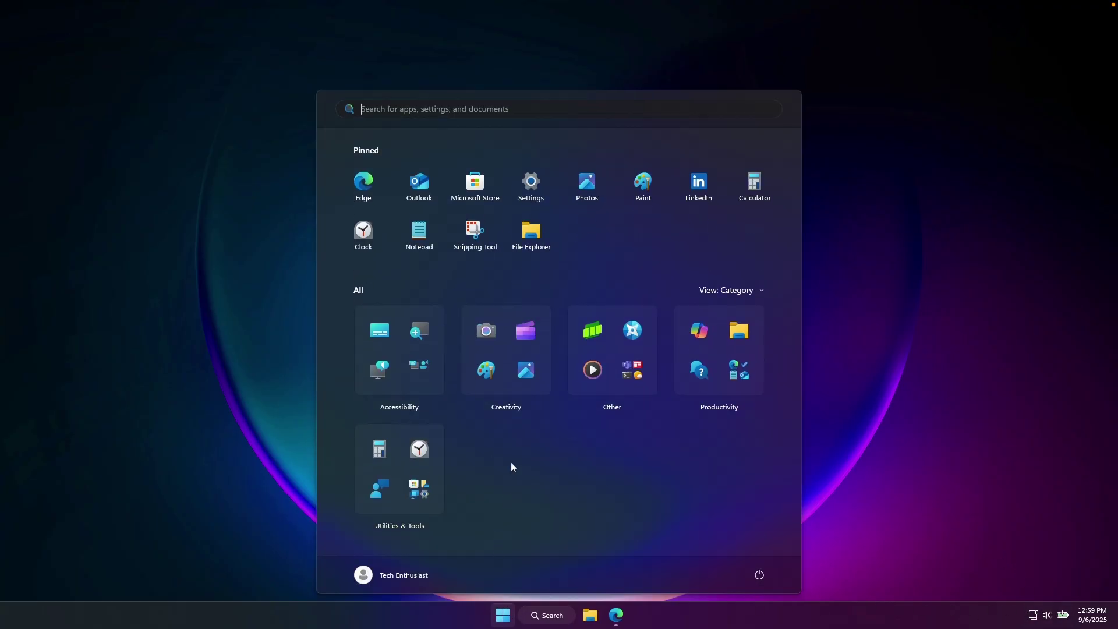
left_click(531, 184)
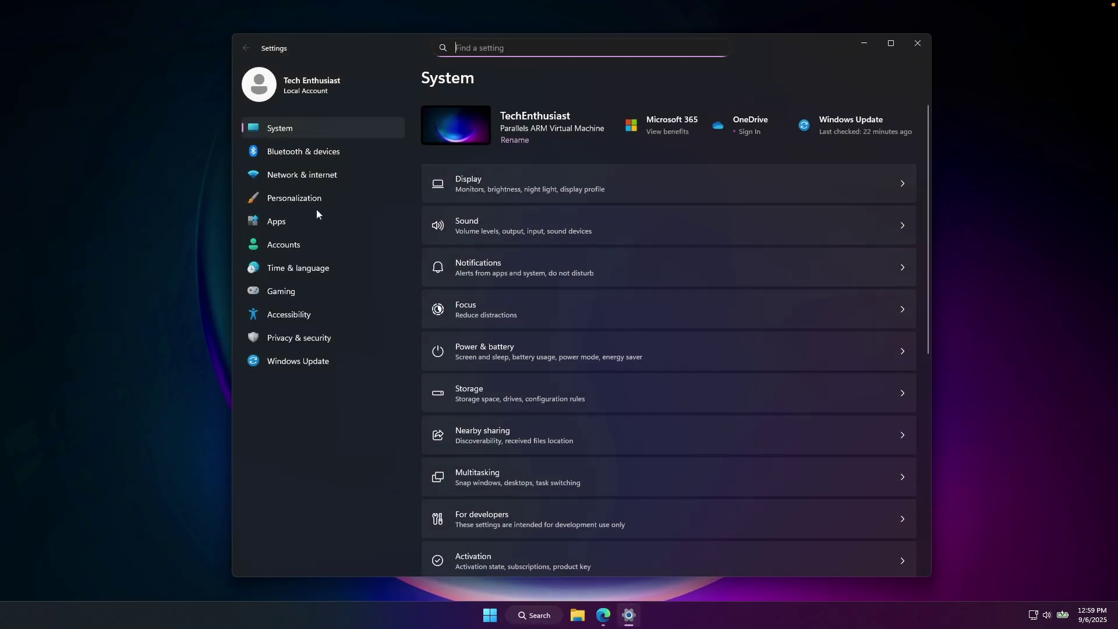
left_click(304, 219)
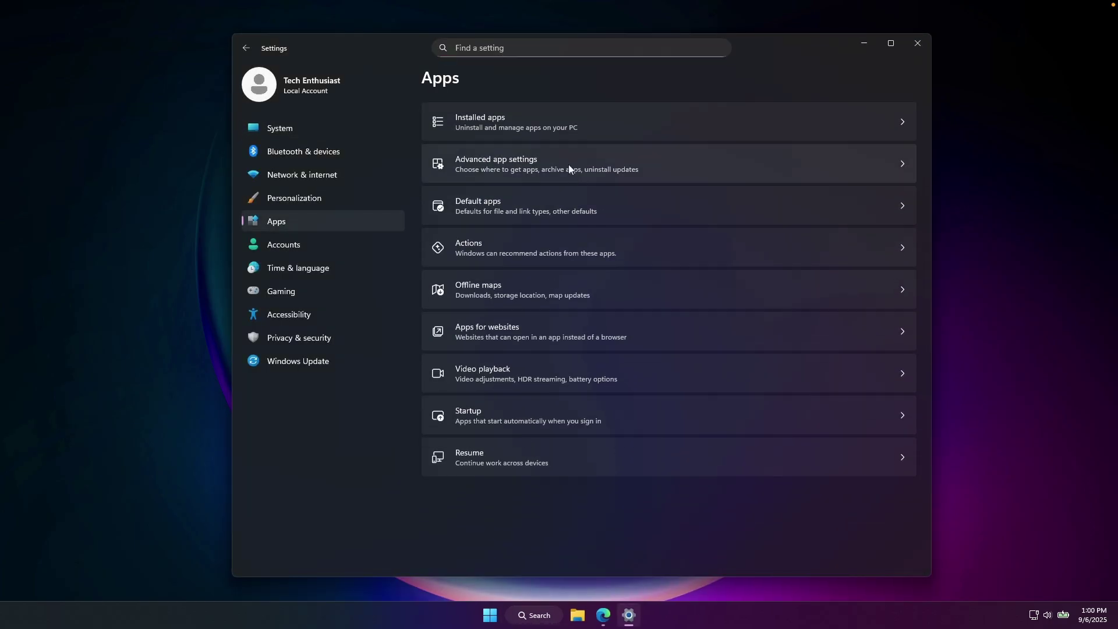
left_click(525, 123)
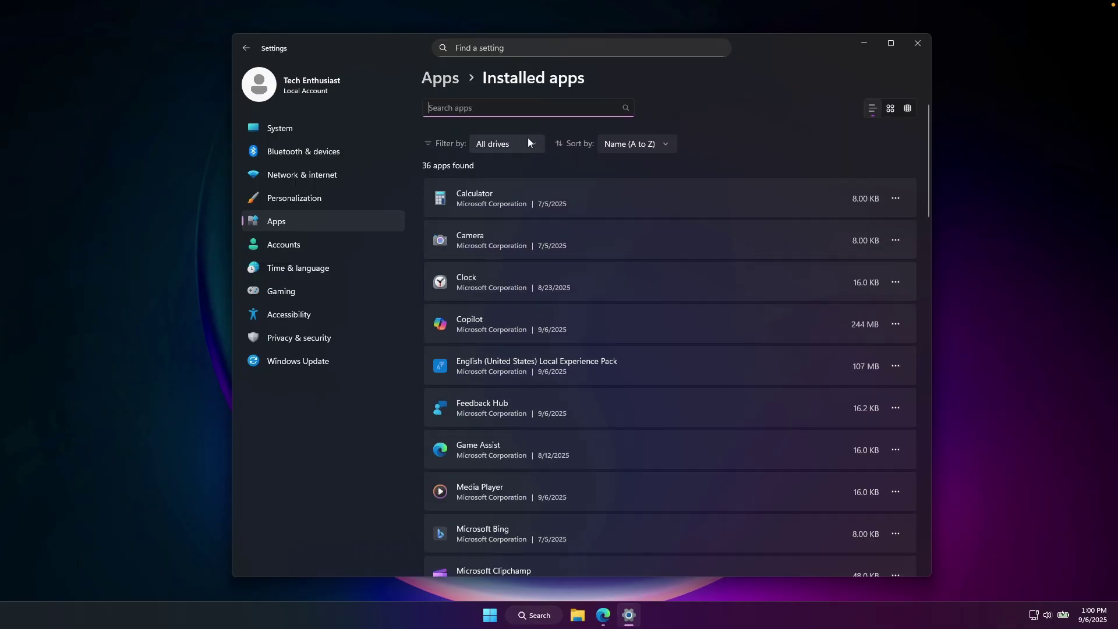
Scroll to Windhawk v1.6.1, choose Uninstall from its options, then close Settings.
scroll(534, 235, "down", 15)
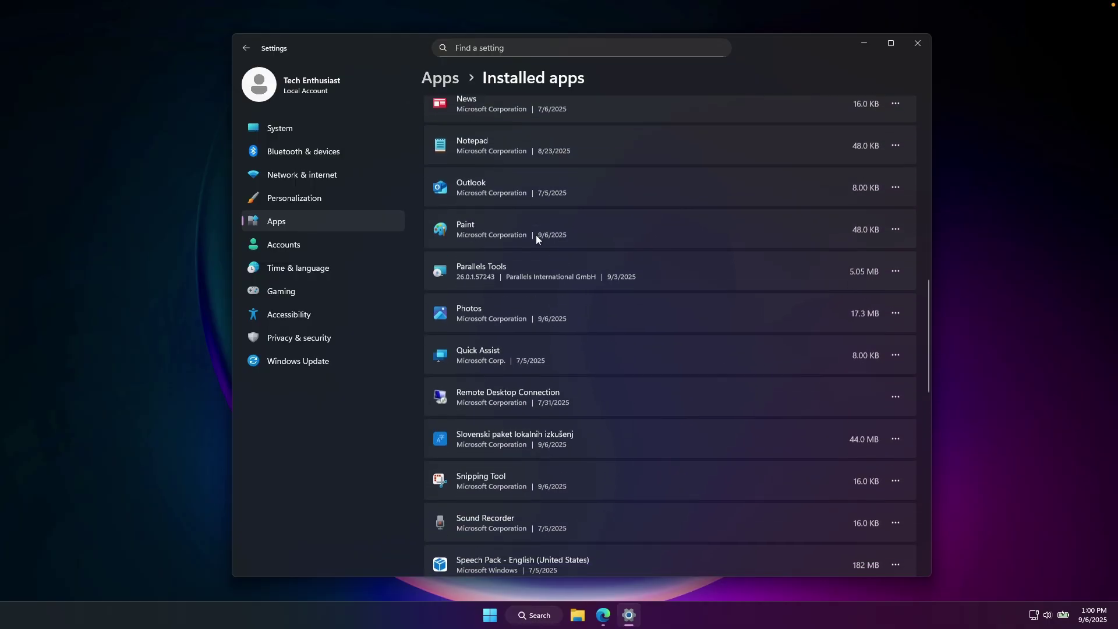
scroll(536, 239, "down", 7)
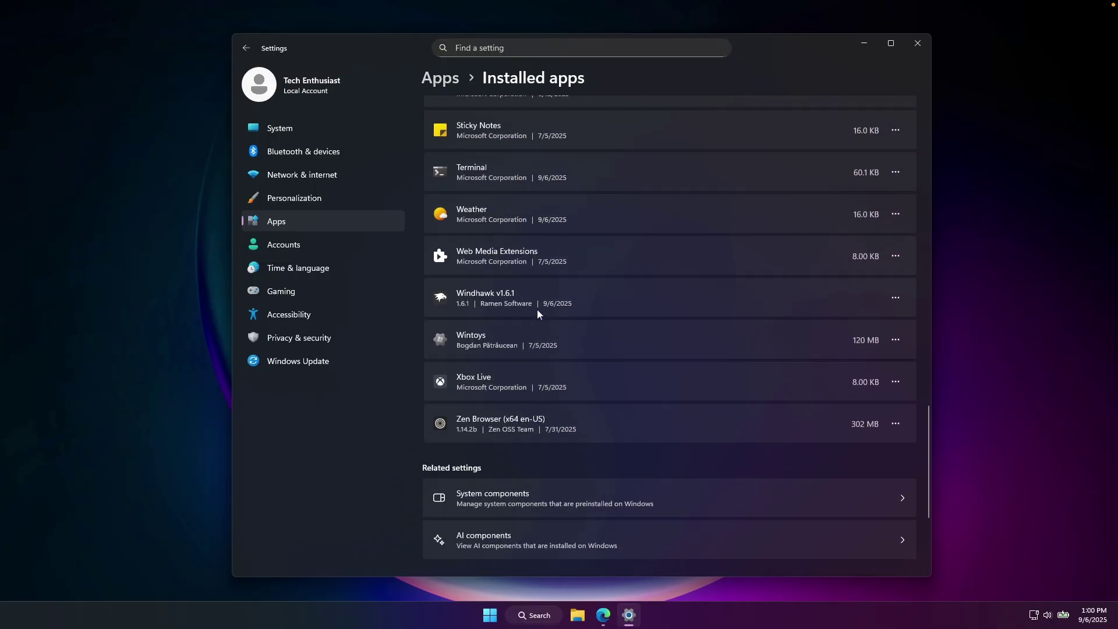
left_click(895, 296)
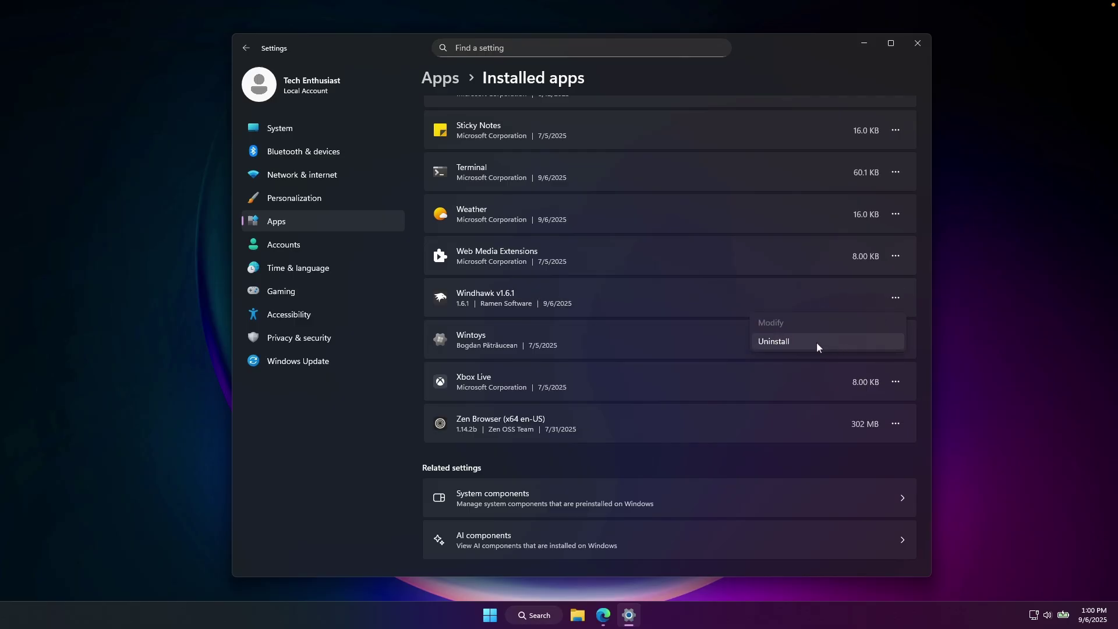
left_click(669, 302)
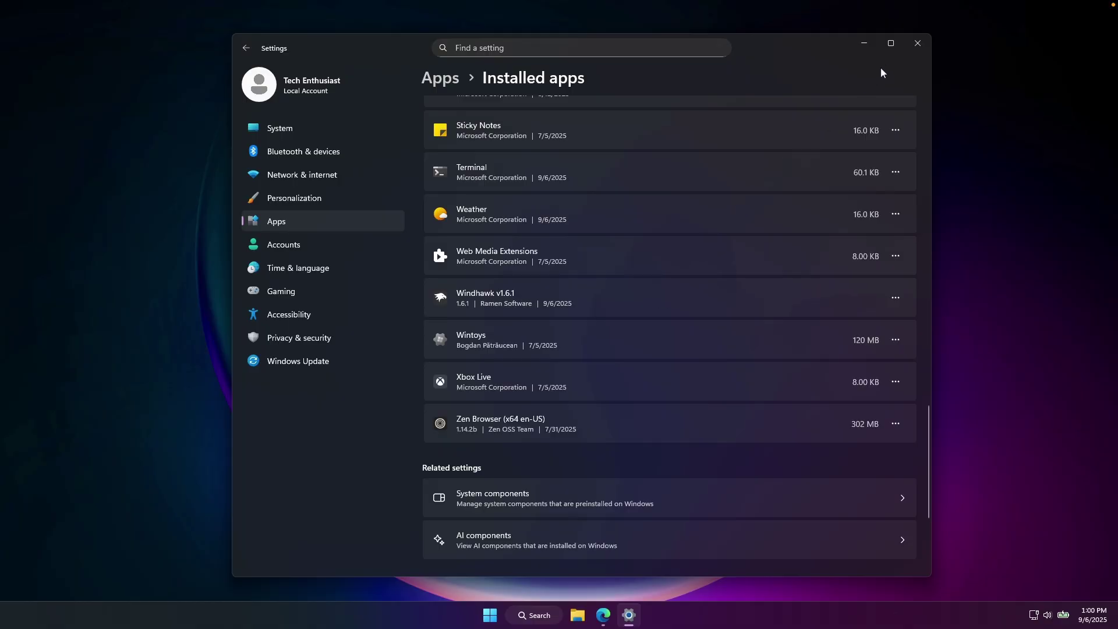
left_click(917, 44)
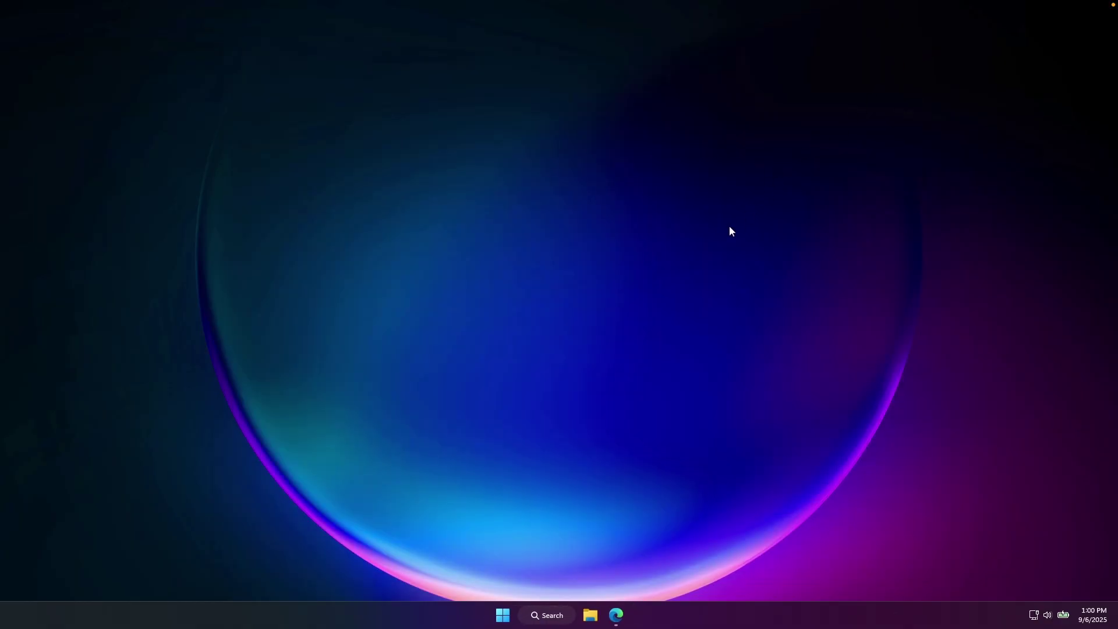